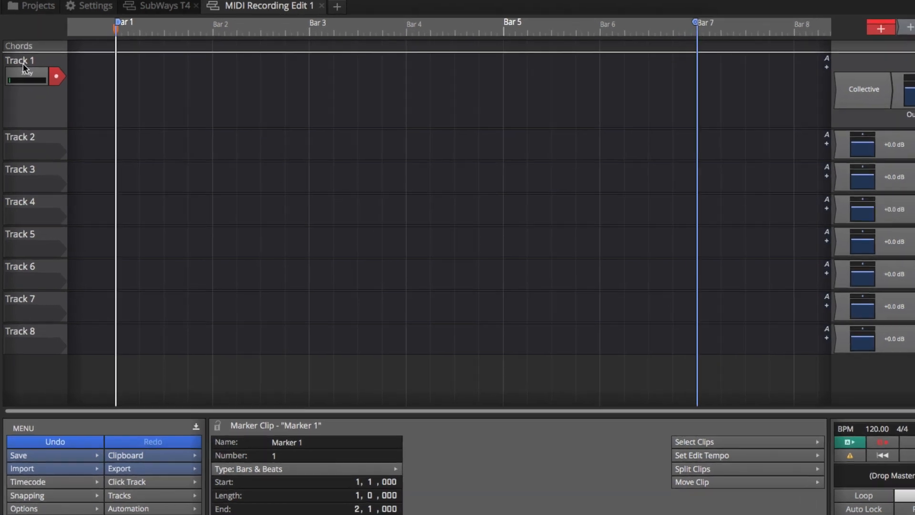
- Rename Track 1 as "Keys" in its track properties
{"action": "left_click", "coordinate": [20, 83]}
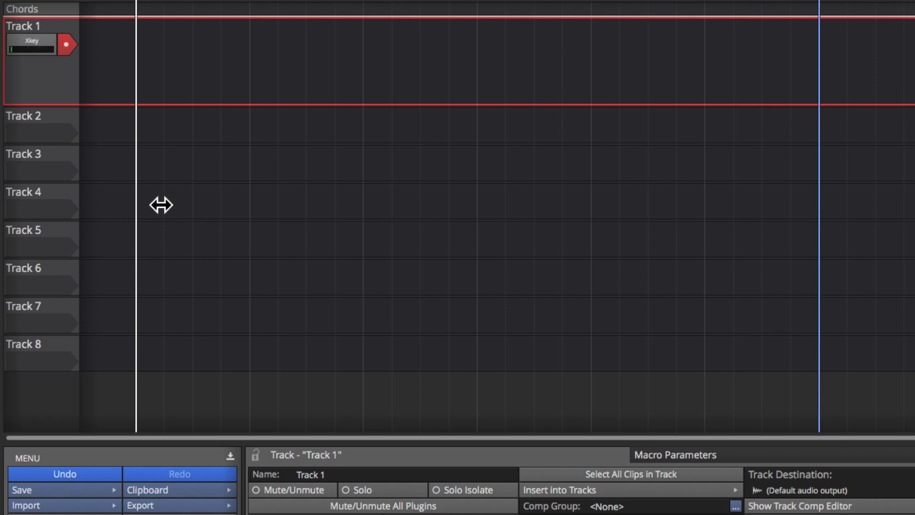
{"action": "left_click", "coordinate": [326, 474]}
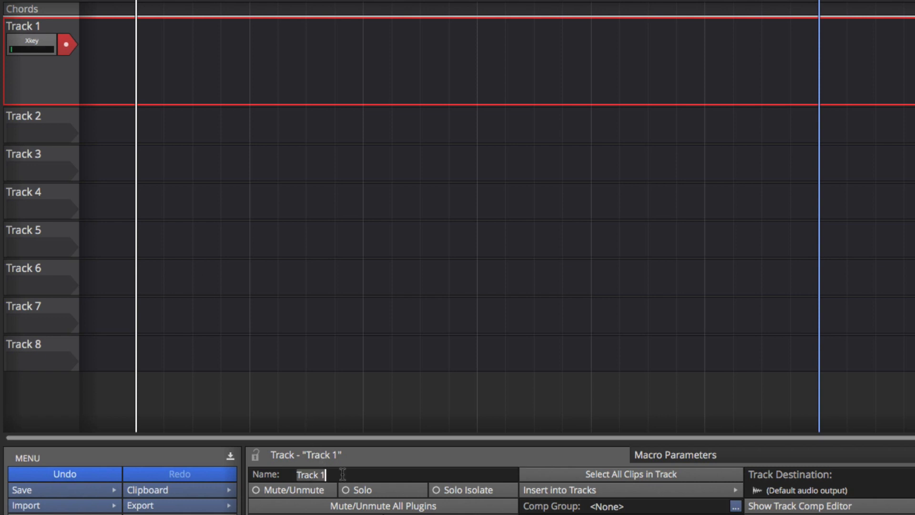
{"action": "type", "text": "Keys"}
{"action": "key", "text": "Return"}
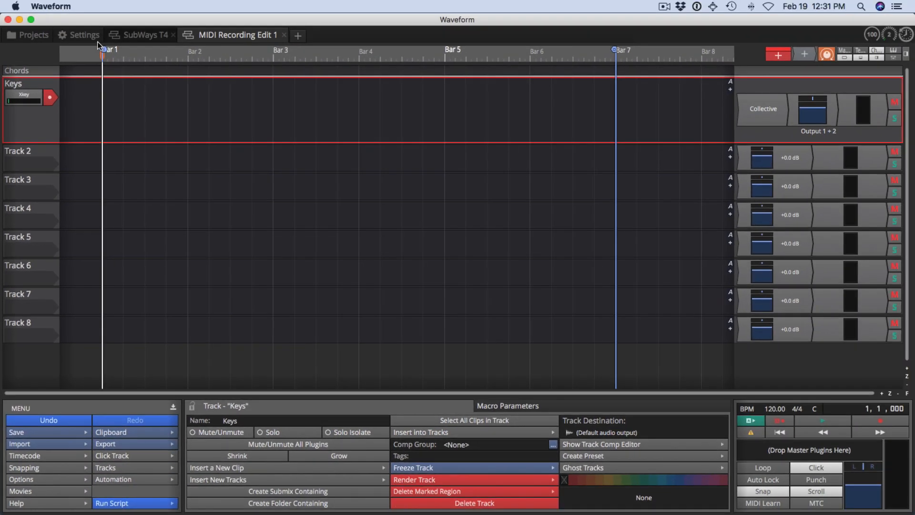
- Look up the rename track command in the keyboard shortcut settings by searching for "ren", and return to the MIDI Recording edit
{"action": "left_click", "coordinate": [88, 36]}
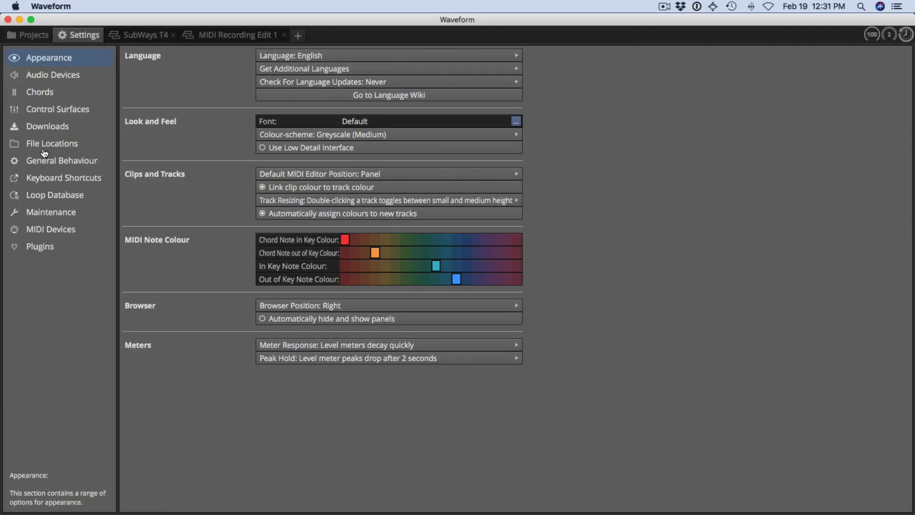
{"action": "left_click", "coordinate": [49, 179]}
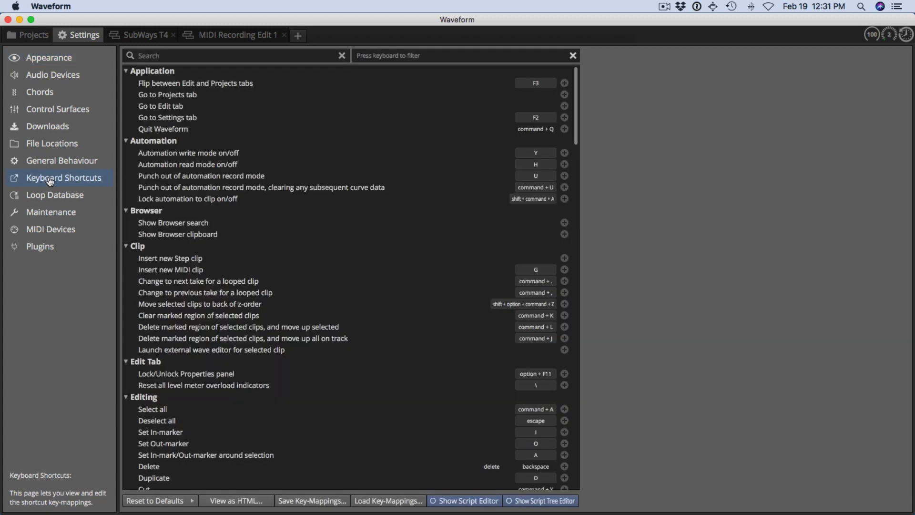
{"action": "left_click", "coordinate": [190, 56]}
{"action": "type", "text": "ren"}
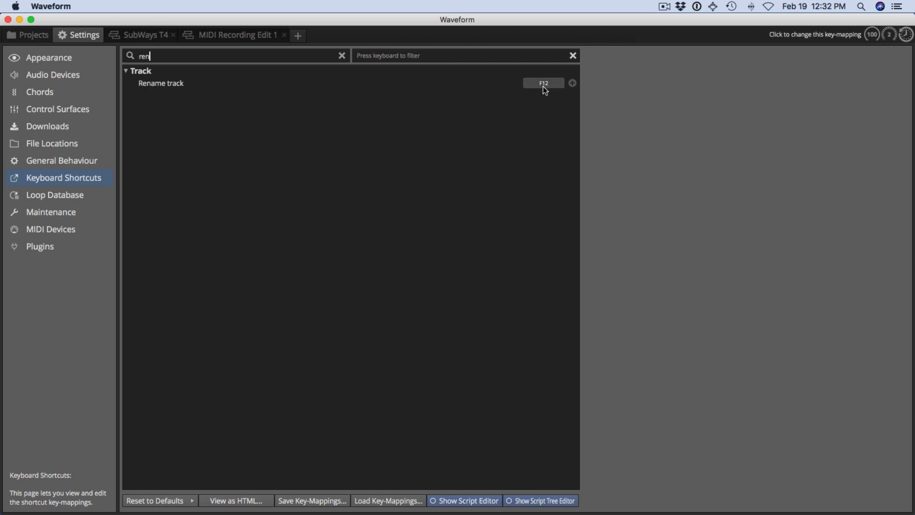
{"action": "left_click", "coordinate": [253, 35]}
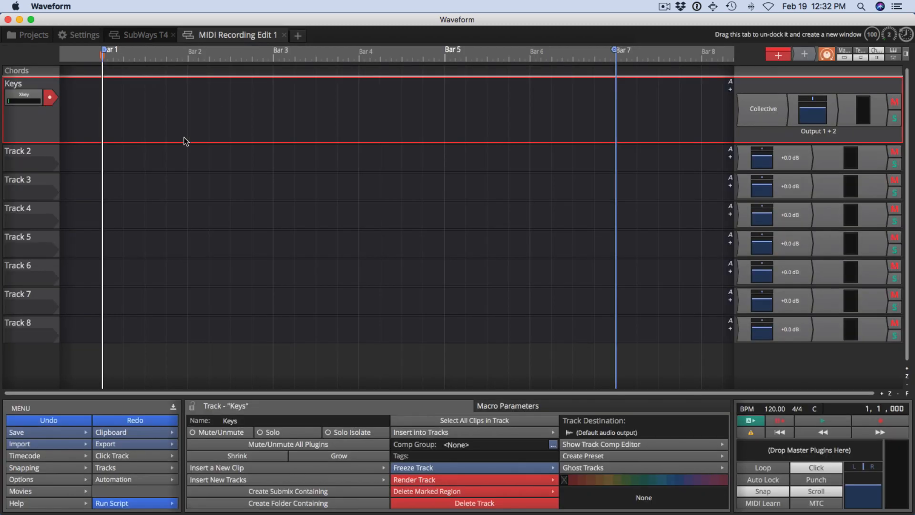
- Enter the name "Keys" directly in the first track's header
{"action": "double_click", "coordinate": [16, 85]}
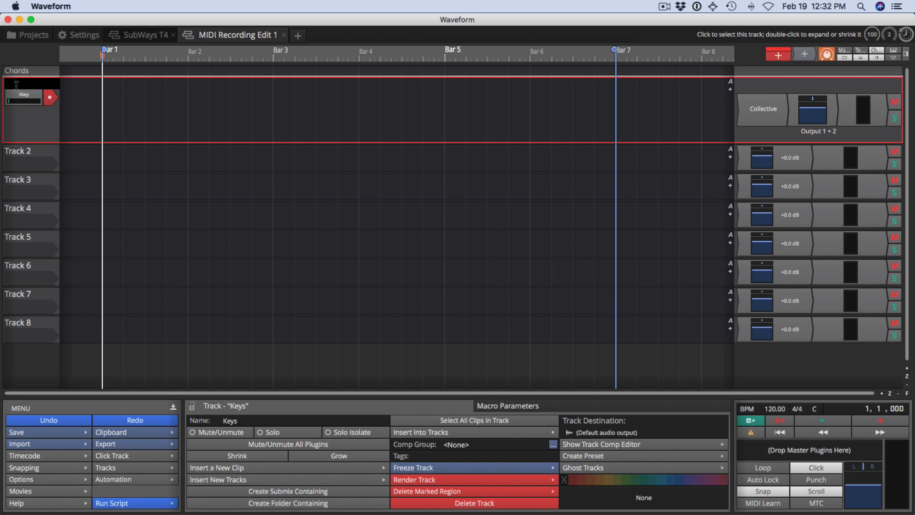
{"action": "type", "text": "Keys"}
{"action": "key", "text": "Return"}
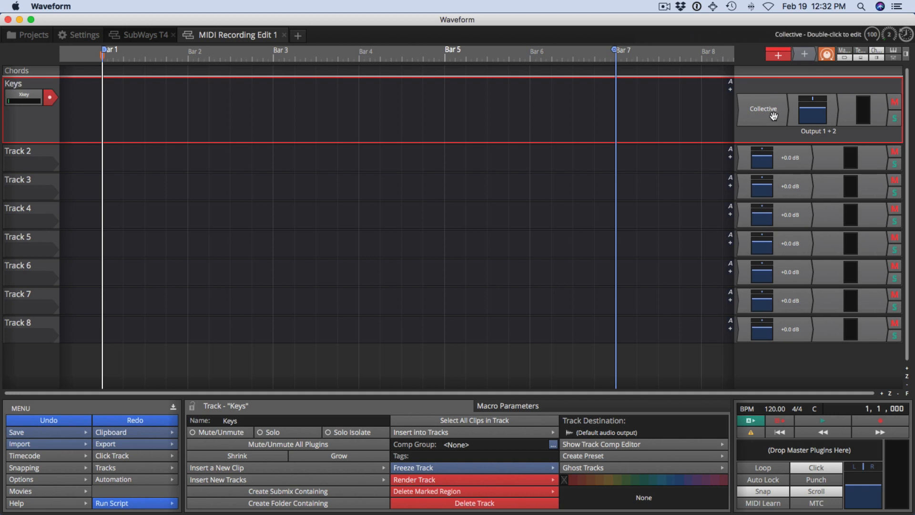
- Assign the Xkey MIDI device as the input of the Keys track
{"action": "left_click", "coordinate": [27, 97]}
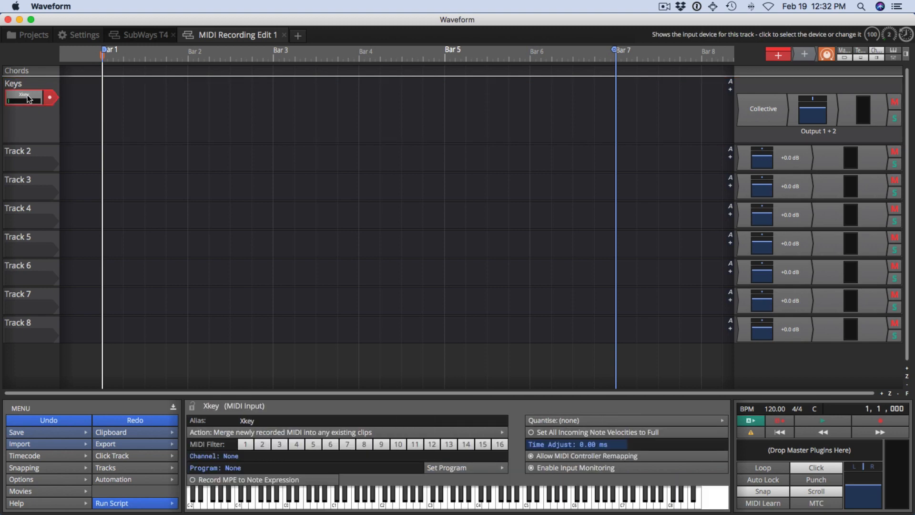
{"action": "left_click", "coordinate": [27, 96]}
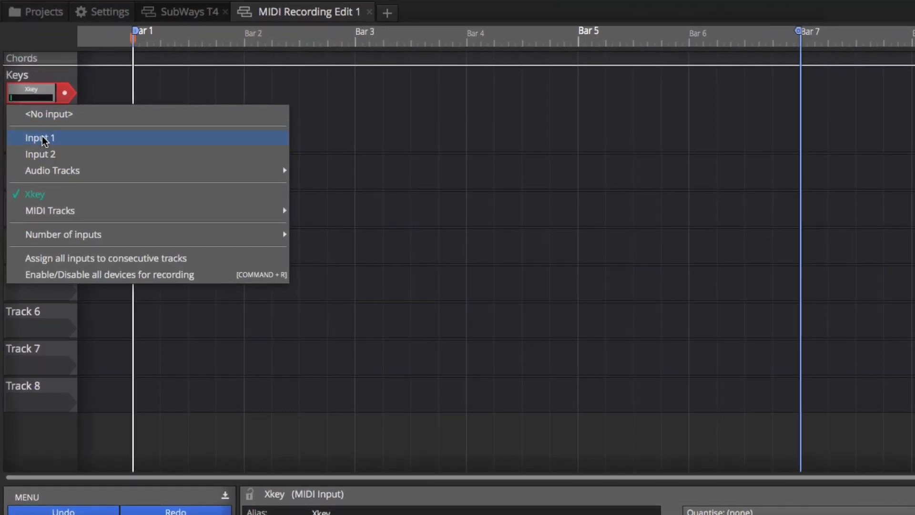
{"action": "left_click", "coordinate": [43, 196]}
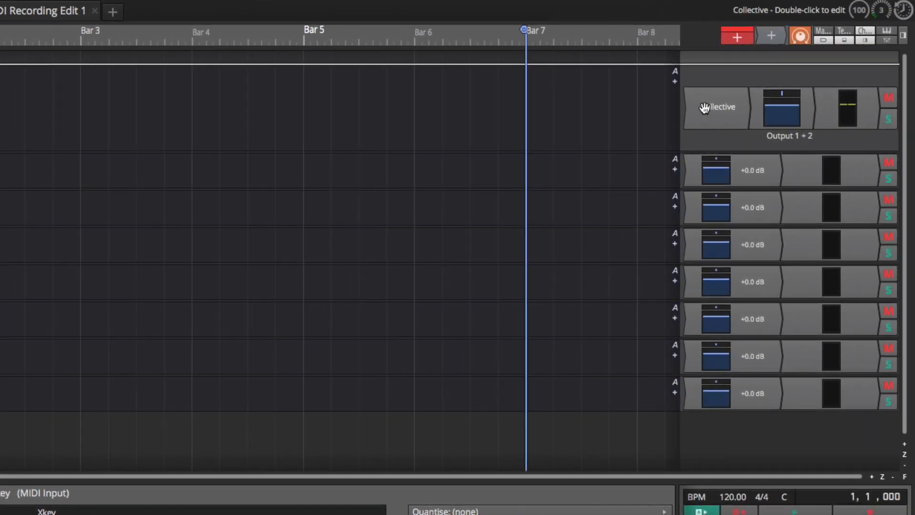
- View the Collective instrument's interface on the Keys track and close it again
{"action": "left_click", "coordinate": [704, 108]}
{"action": "double_click", "coordinate": [704, 108]}
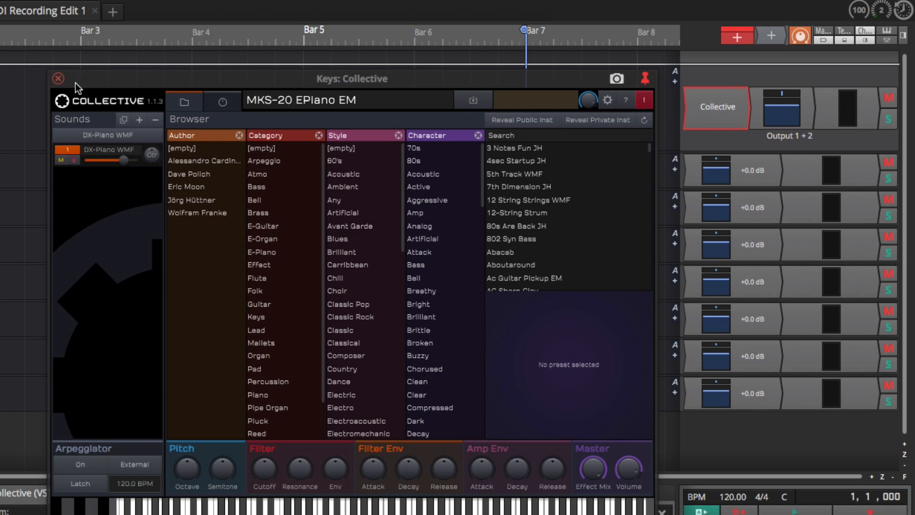
{"action": "left_click", "coordinate": [59, 79]}
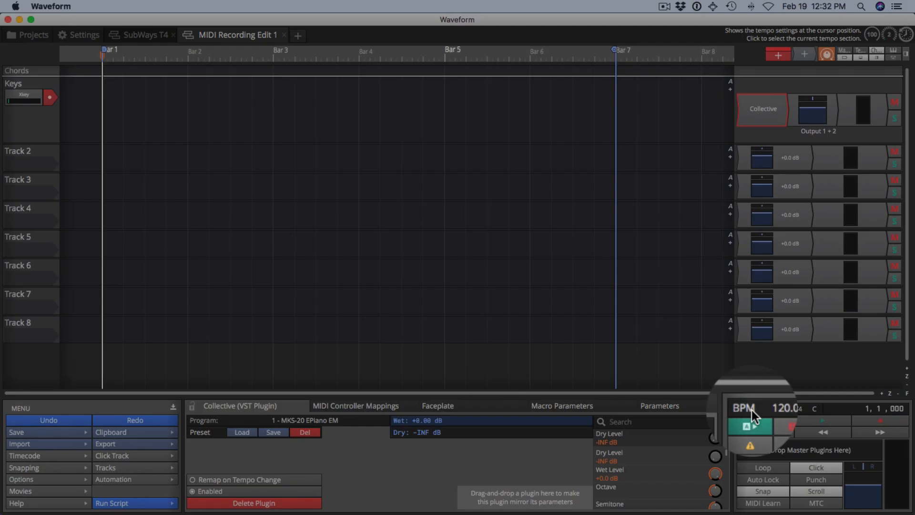
- Set the edit's tempo to 100 BPM
{"action": "left_click", "coordinate": [750, 410]}
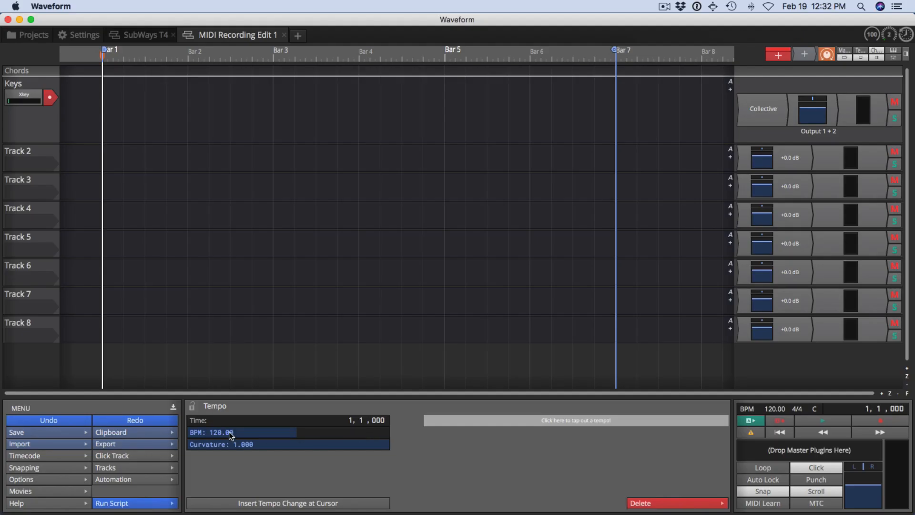
{"action": "left_click", "coordinate": [229, 430]}
{"action": "type", "text": "100"}
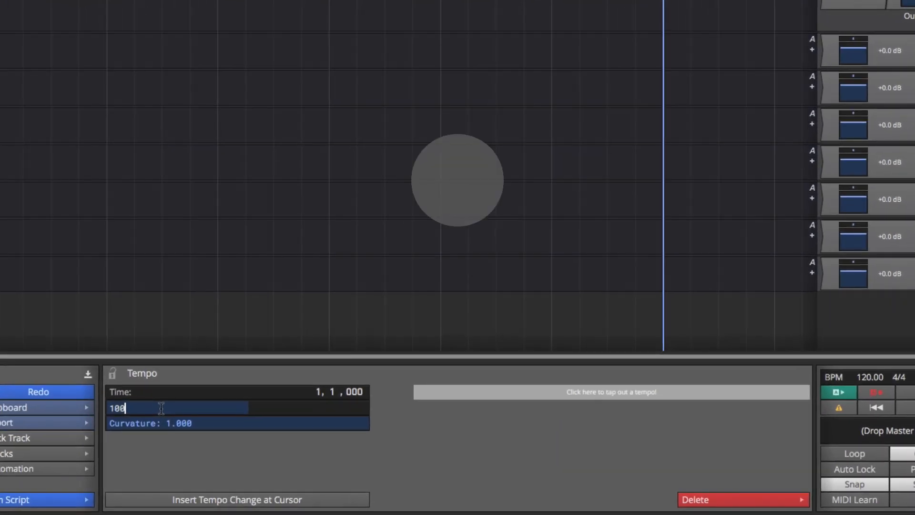
{"action": "key", "text": "Return"}
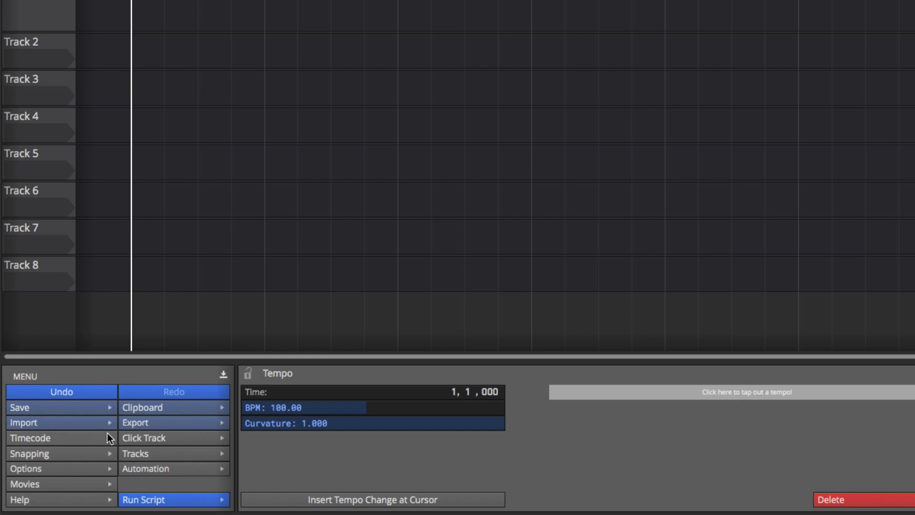
- Review the click track options, including the pre-record count-in length, and return the playhead to bar 1
{"action": "left_click", "coordinate": [143, 436]}
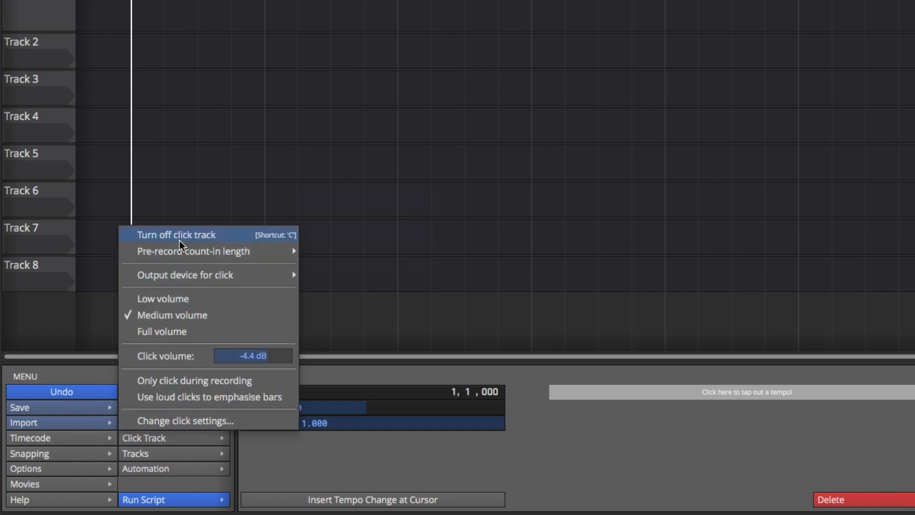
{"action": "mouse_move", "coordinate": [183, 252]}
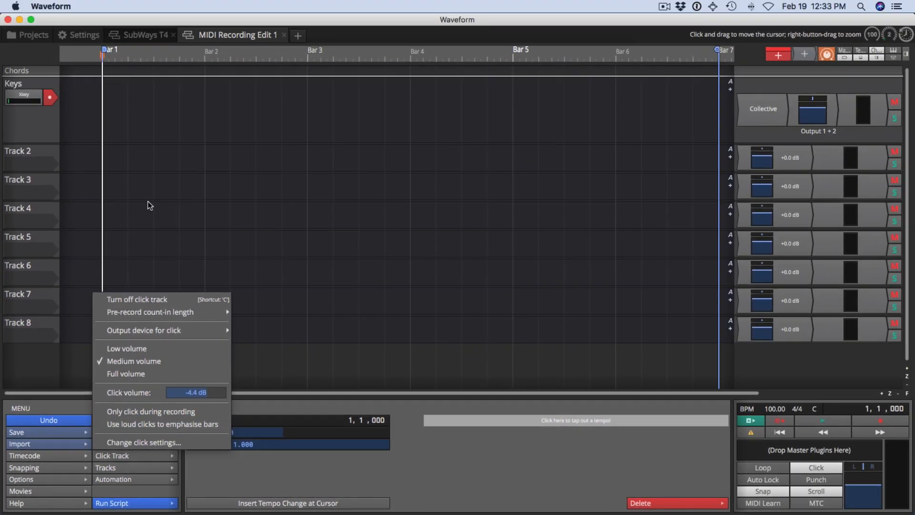
{"action": "left_click", "coordinate": [190, 107]}
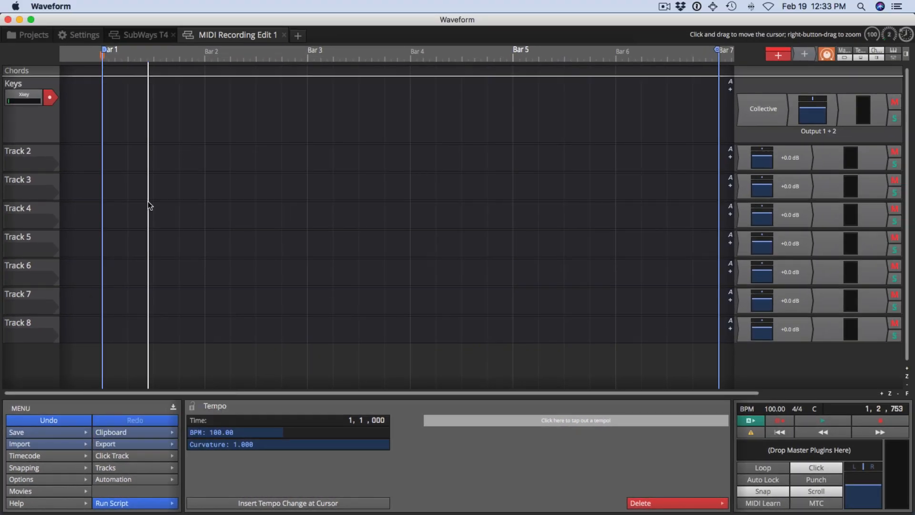
{"action": "key", "text": "Home"}
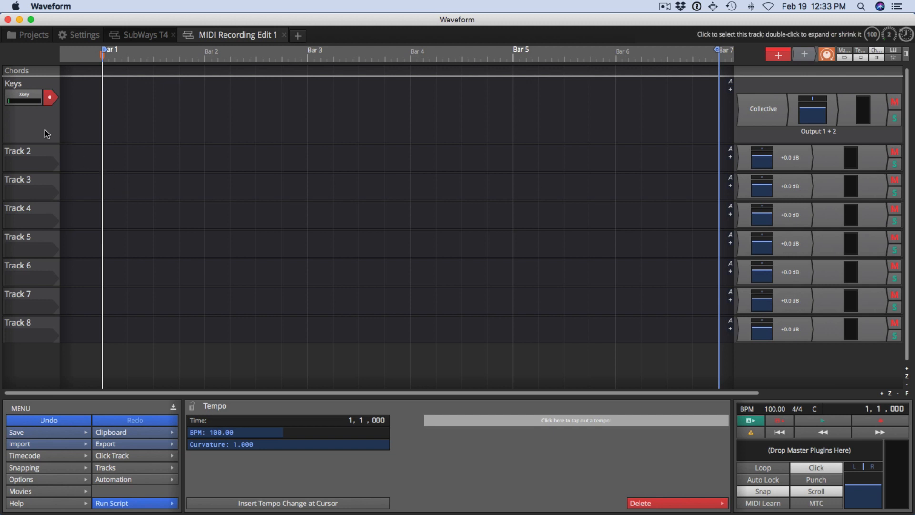
- Set the Xkey input's recording action to merge newly recorded MIDI into any existing clips
{"action": "left_click", "coordinate": [29, 99]}
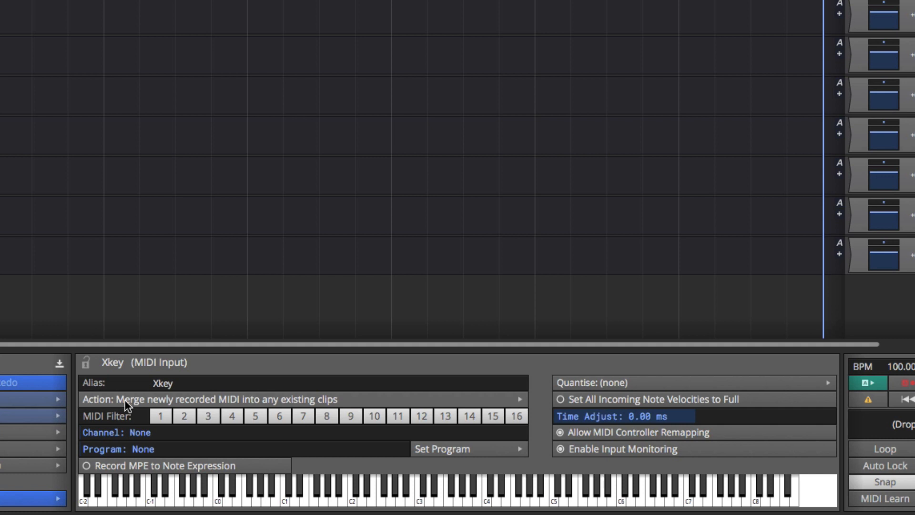
{"action": "left_click", "coordinate": [287, 399]}
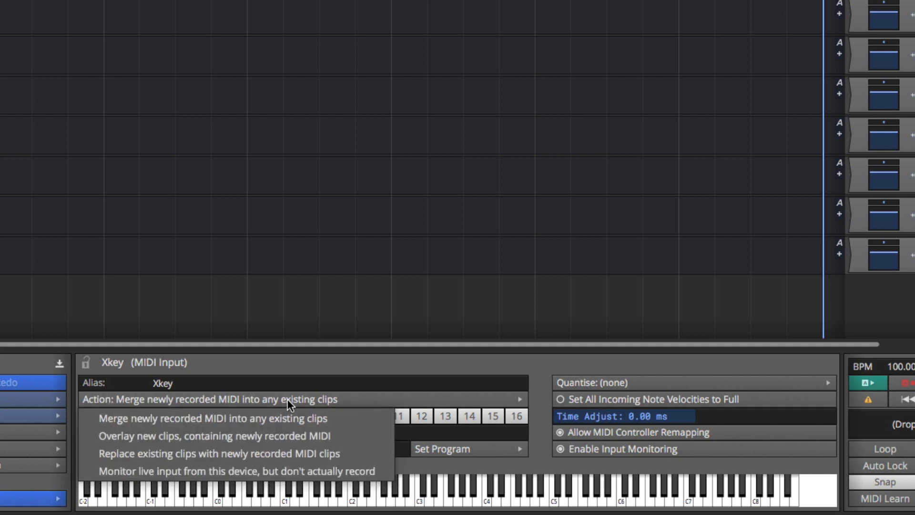
{"action": "left_click", "coordinate": [203, 419]}
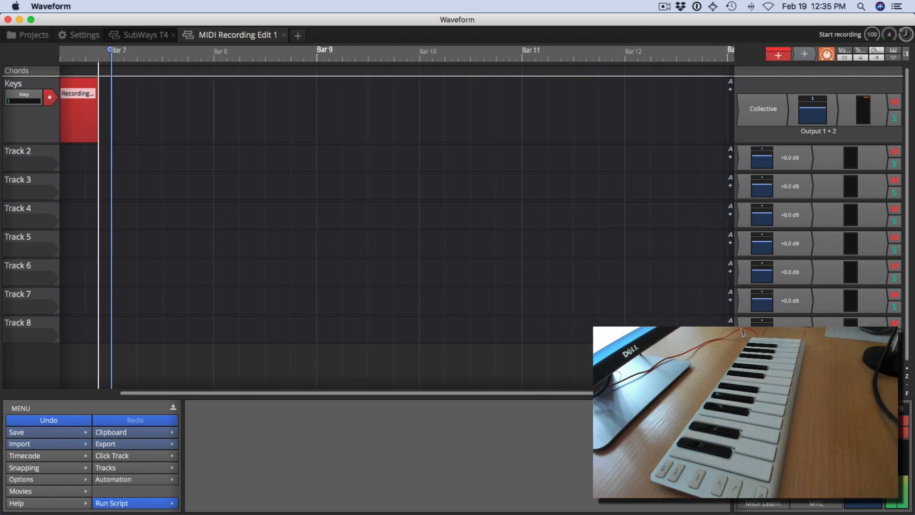
- Stop the MIDI recording on the Keys track at bar 7 and return the playhead to bar 1
{"action": "left_click", "coordinate": [879, 423]}
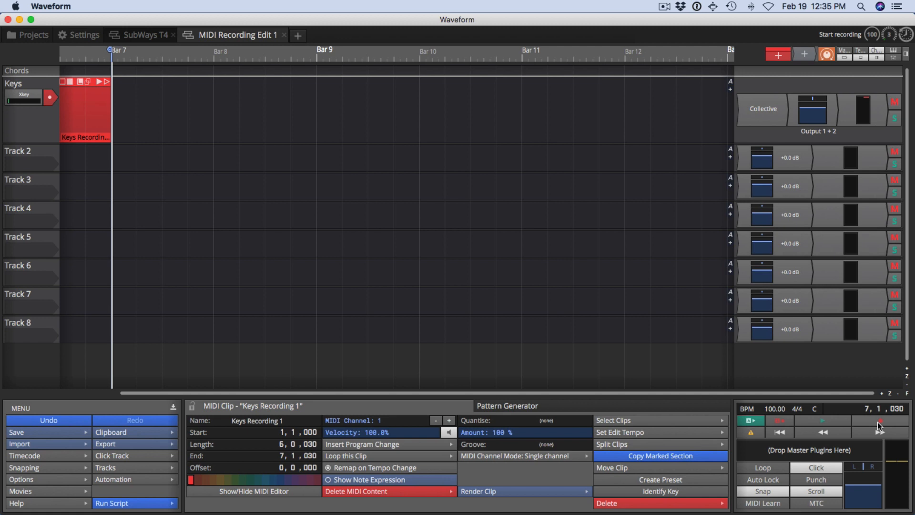
{"action": "key", "text": "Home"}
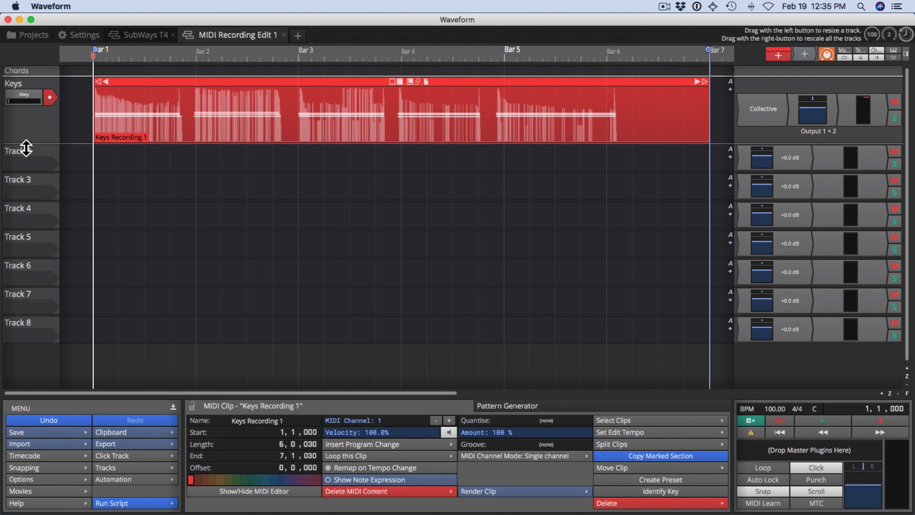
- Enlarge the Keys track to show its notes and move the B3 note near bar 4 to C4, starting at 4, 1, 000
{"action": "left_click_drag", "start_coordinate": [45, 145], "coordinate": [51, 267]}
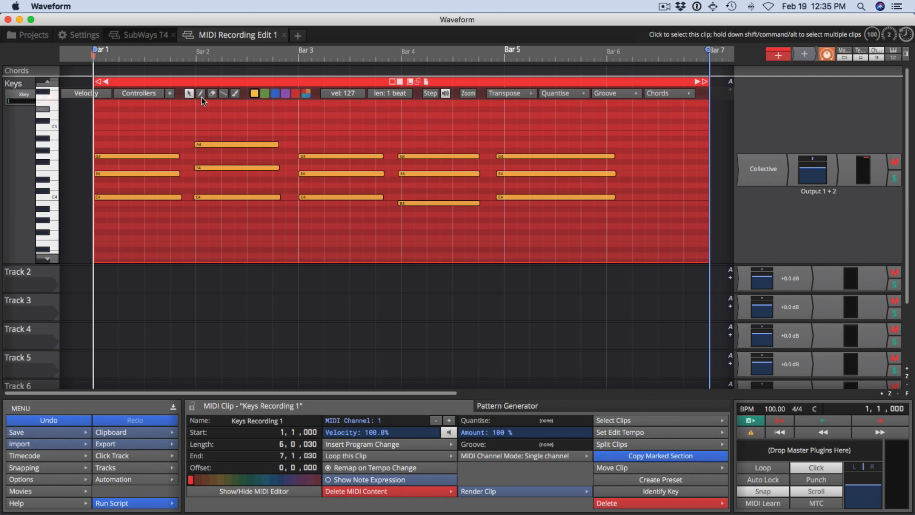
{"action": "left_click", "coordinate": [20, 100]}
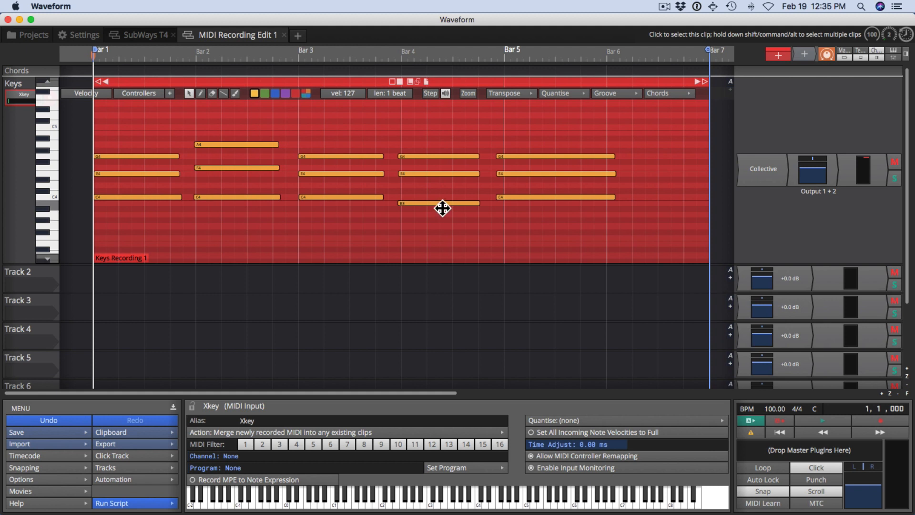
{"action": "left_click_drag", "start_coordinate": [435, 206], "coordinate": [434, 204]}
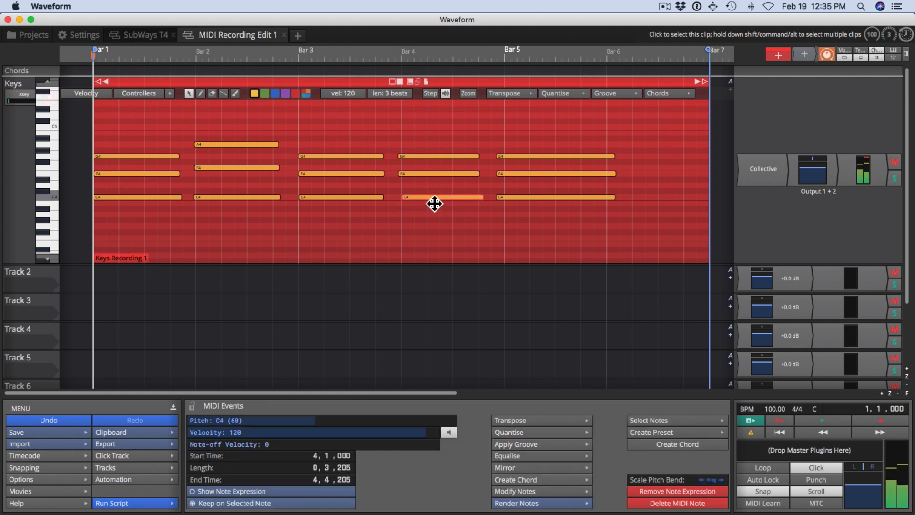
{"action": "left_click", "coordinate": [321, 225]}
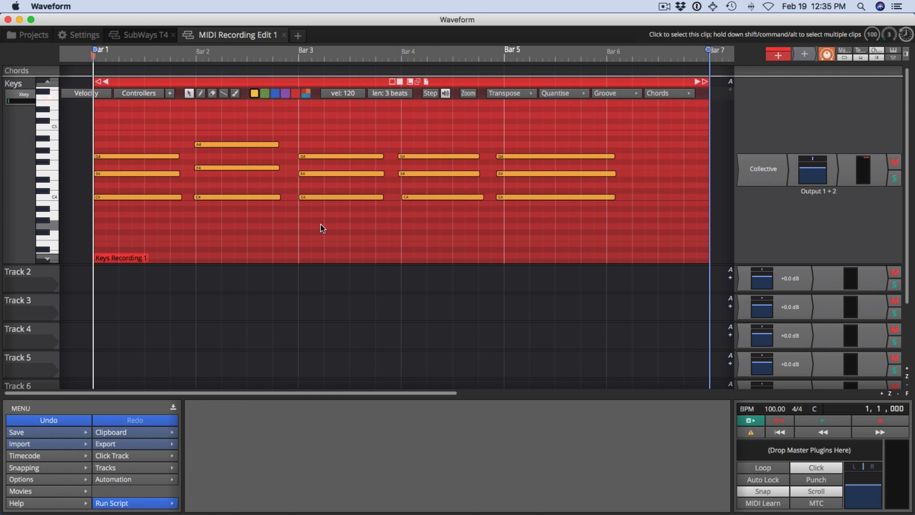
- Play back the edited Keys clip, stop before bar 6, and return the playhead to bar 1
{"action": "left_click", "coordinate": [264, 69]}
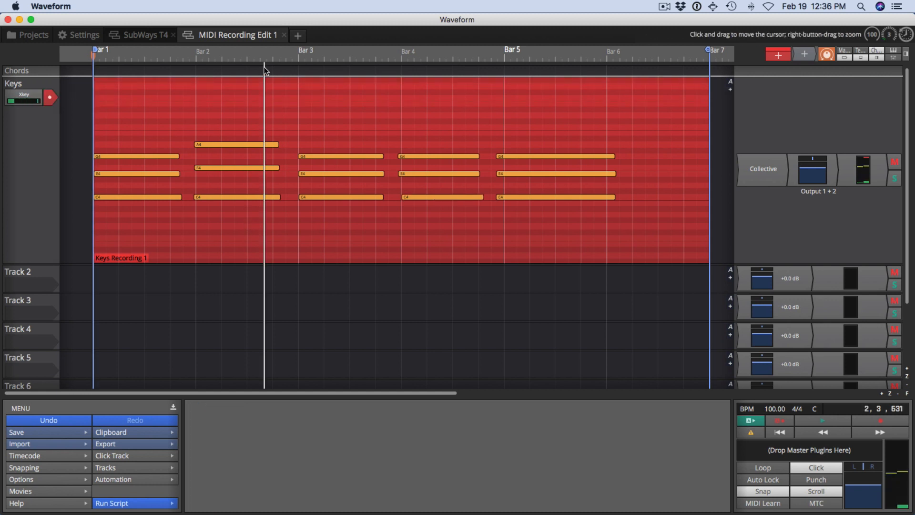
{"action": "key", "text": "space"}
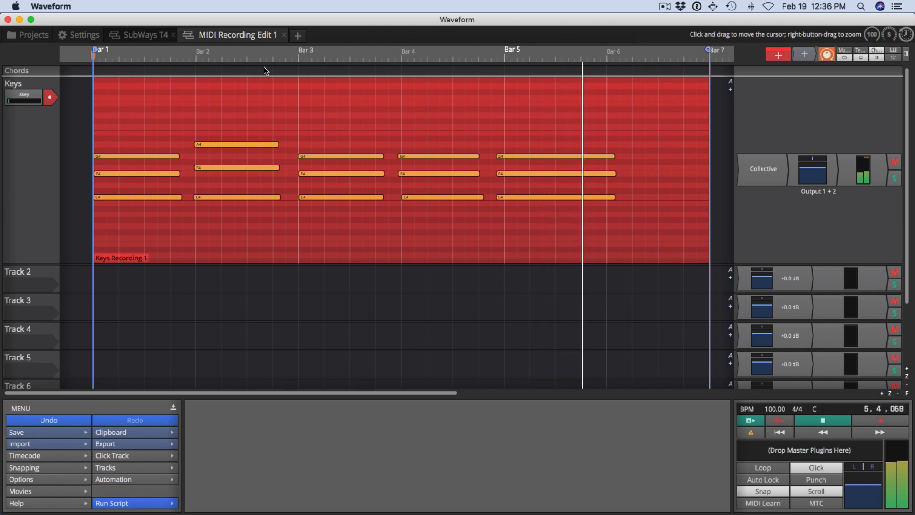
{"action": "key", "text": "space"}
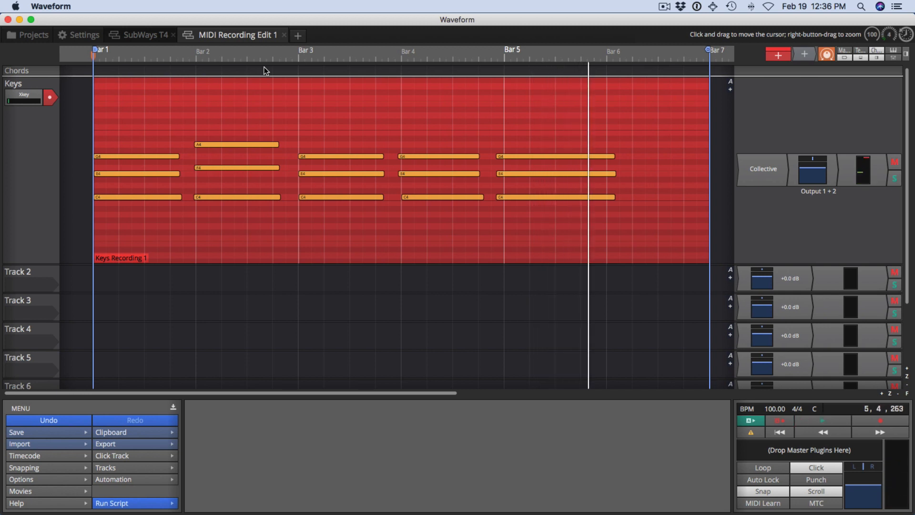
{"action": "key", "text": "Home"}
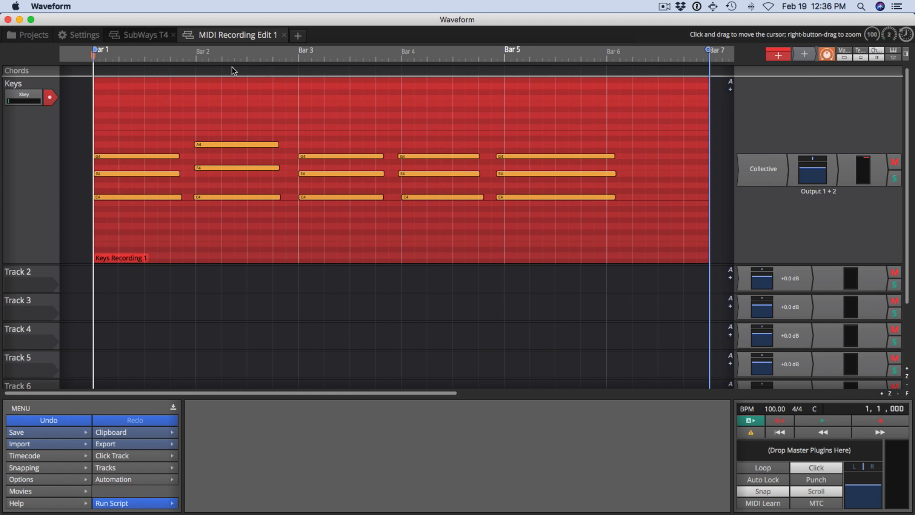
- Record a bass part of C3 notes into the existing Keys clip from bar 1 and stop just before bar 7
{"action": "key", "text": "Down"}
{"action": "key", "text": "Down"}
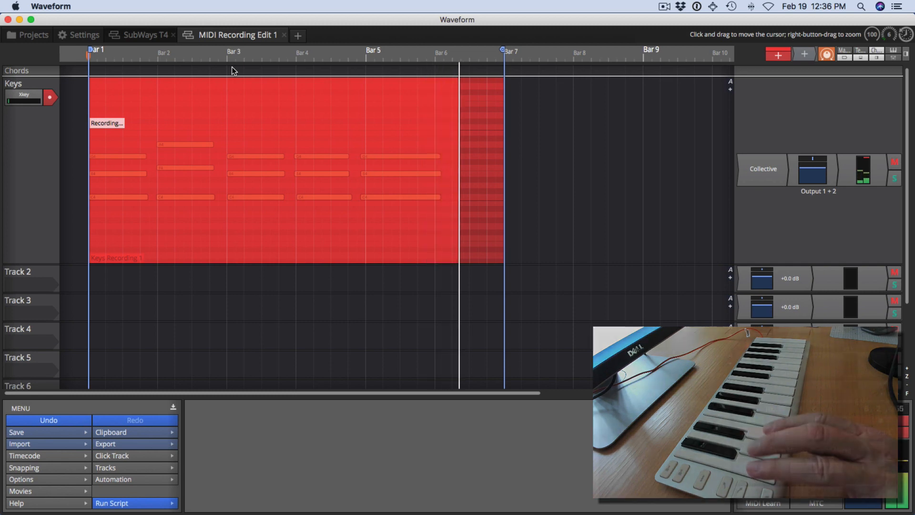
{"action": "key", "text": "space"}
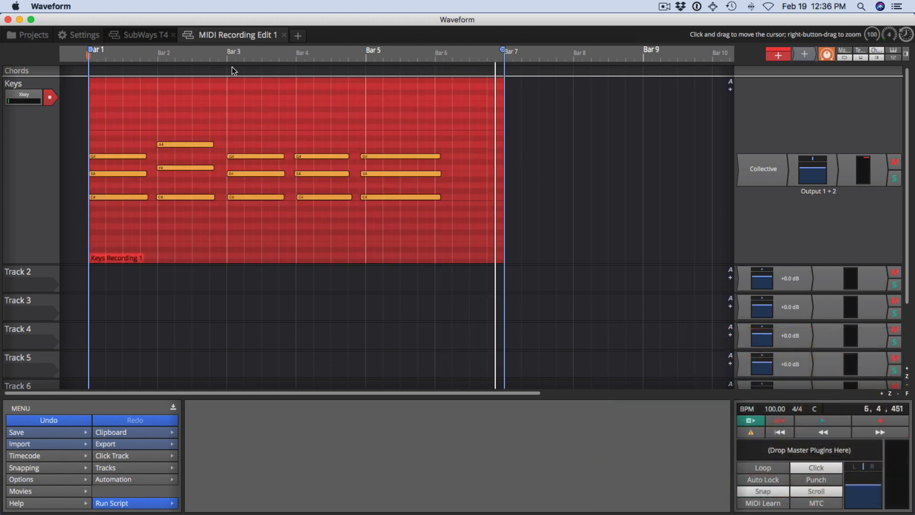
- Enlarge the Keys track to reveal the merged C3 notes and move the C3 note near bar 3 to start at 3, 1, 000
{"action": "double_click", "coordinate": [196, 133]}
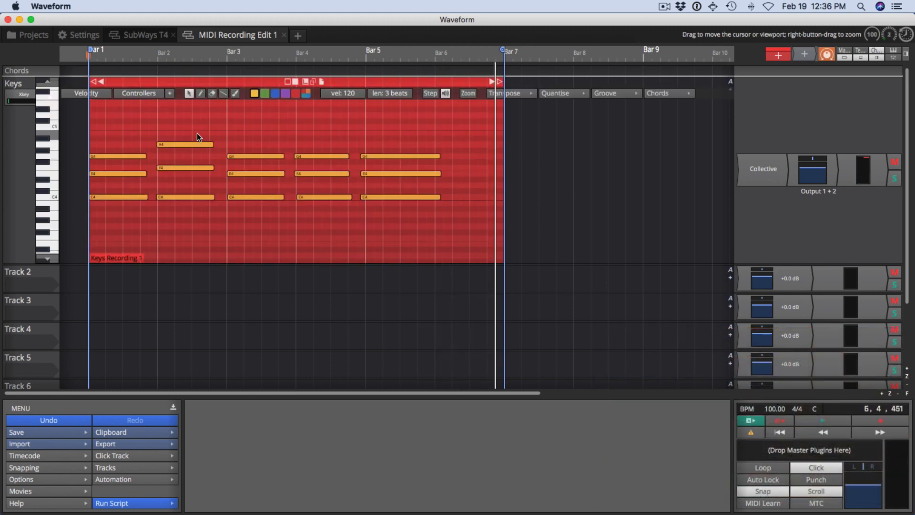
{"action": "scroll", "coordinate": [202, 140], "scroll_direction": "down", "scroll_amount": 1}
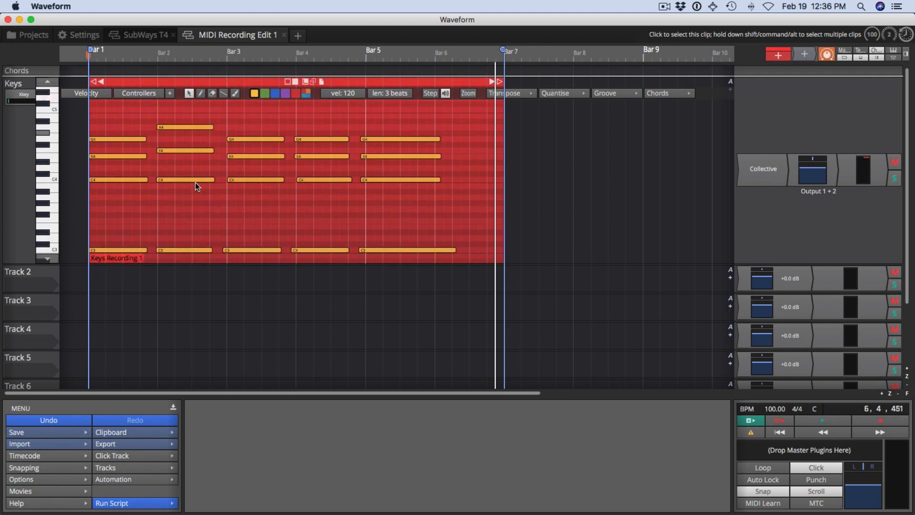
{"action": "left_click", "coordinate": [145, 328]}
{"action": "left_click_drag", "start_coordinate": [61, 268], "coordinate": [61, 312]}
{"action": "double_click", "coordinate": [147, 271]}
{"action": "scroll", "coordinate": [153, 268], "scroll_direction": "down", "scroll_amount": 1}
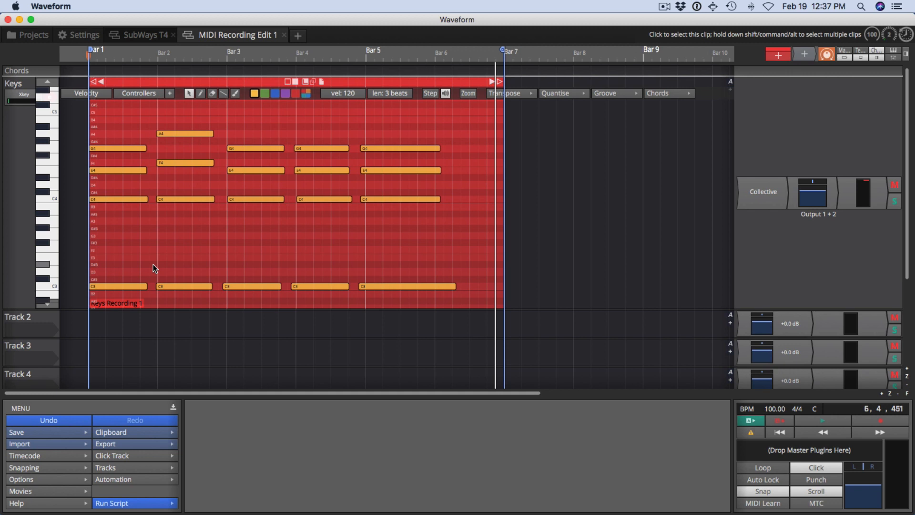
{"action": "left_click", "coordinate": [246, 290]}
{"action": "left_click_drag", "start_coordinate": [246, 290], "coordinate": [245, 290]}
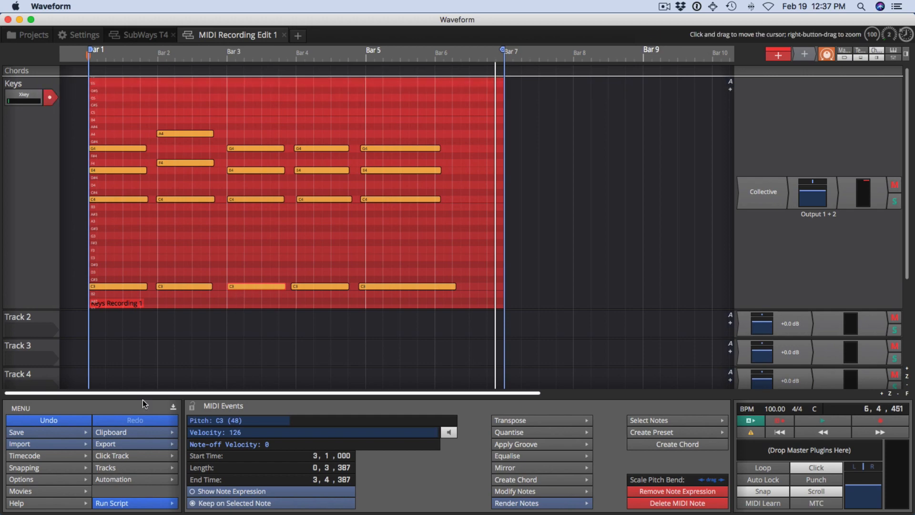
- Undo the C3 note move and the merged recording, redo them, and repeat the undo and redo once
{"action": "left_click", "coordinate": [59, 420]}
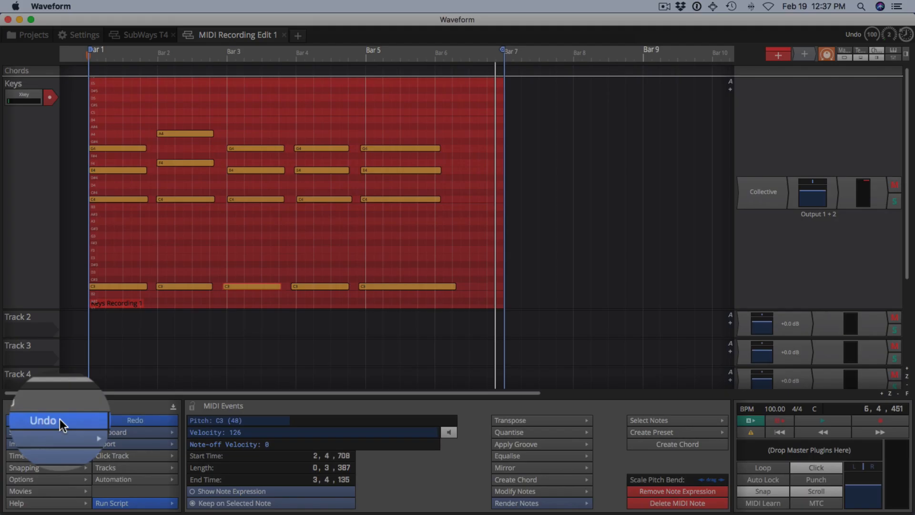
{"action": "left_click", "coordinate": [60, 420]}
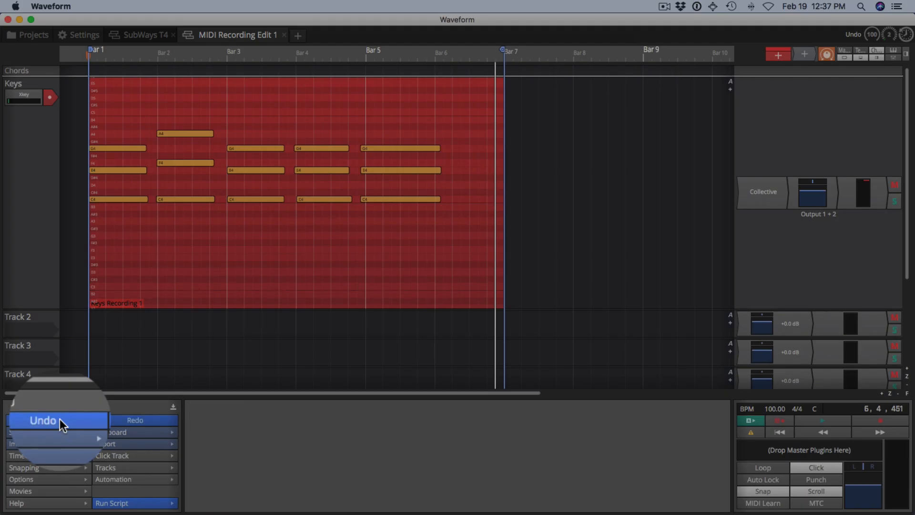
{"action": "left_click", "coordinate": [130, 421]}
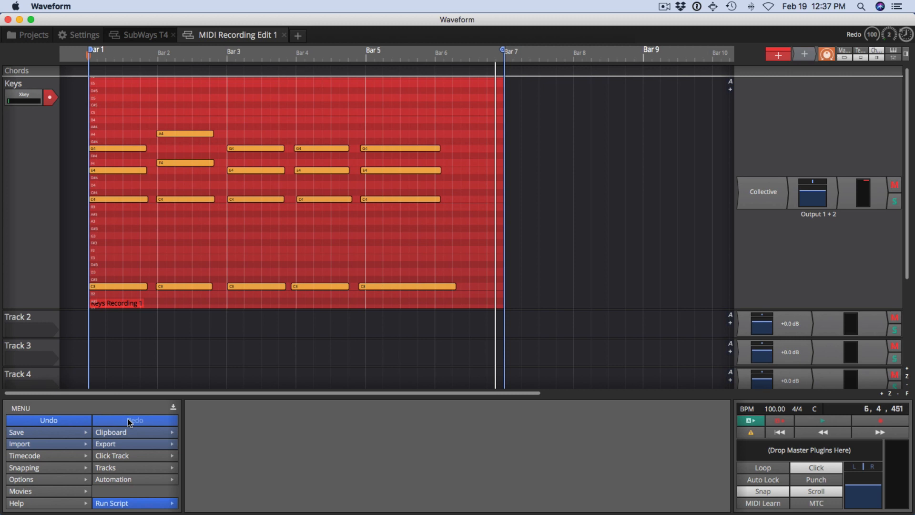
{"action": "key", "text": "super+z"}
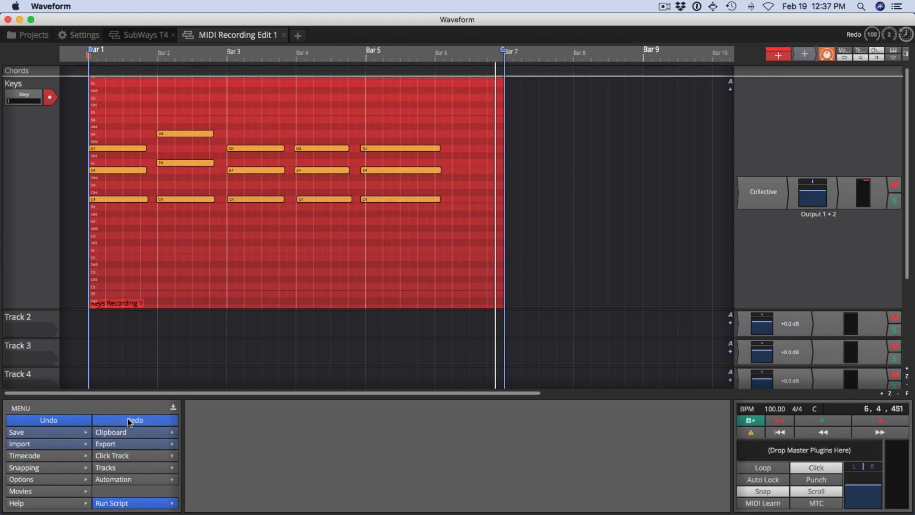
{"action": "left_click", "coordinate": [129, 421]}
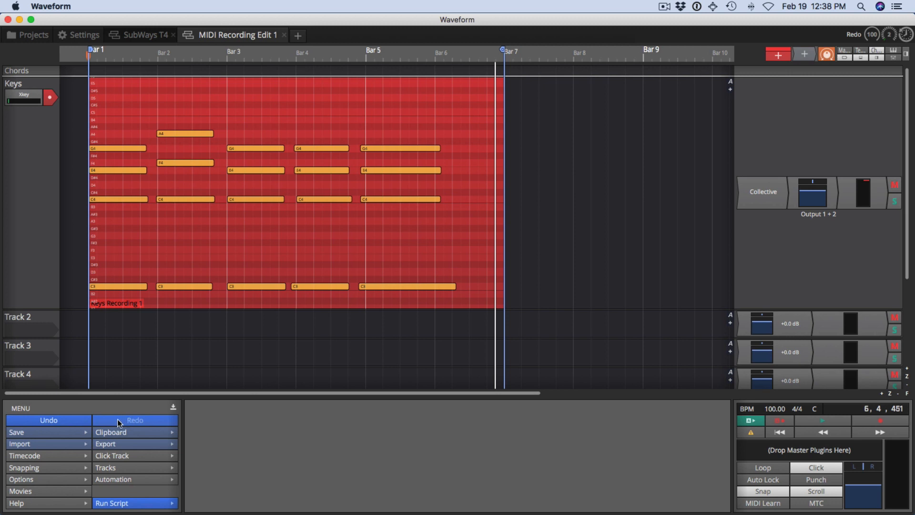
- Select all notes in the Keys Recording 1 clip and quantise their start times to the nearest 1 beat
{"action": "double_click", "coordinate": [479, 305]}
{"action": "left_click_drag", "start_coordinate": [480, 301], "coordinate": [71, 113]}
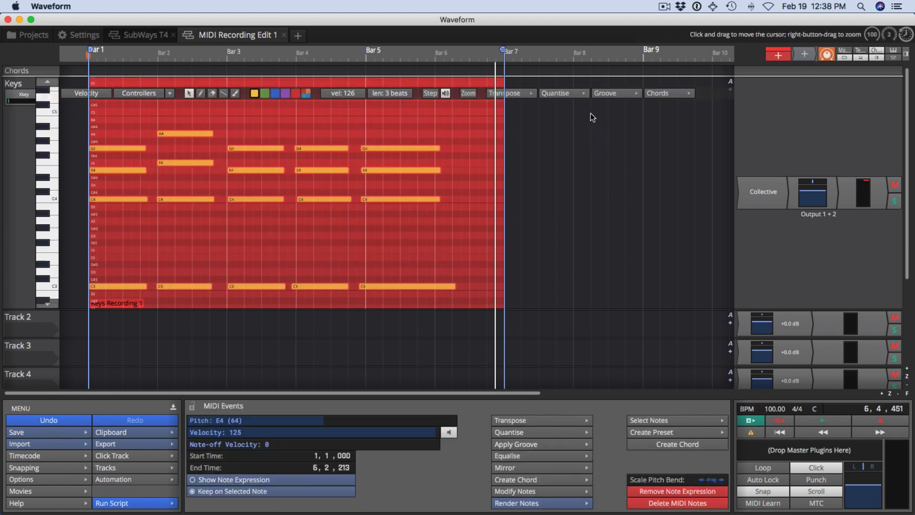
{"action": "left_click", "coordinate": [579, 95]}
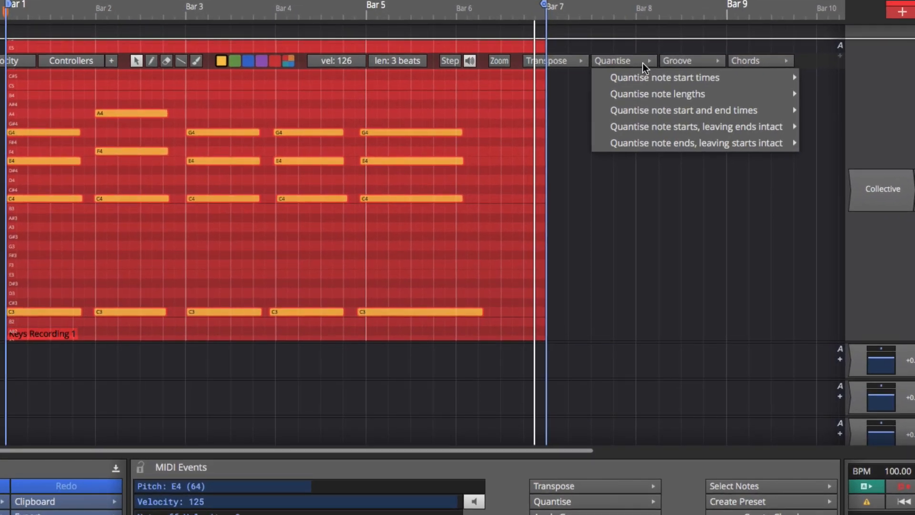
{"action": "mouse_move", "coordinate": [648, 77]}
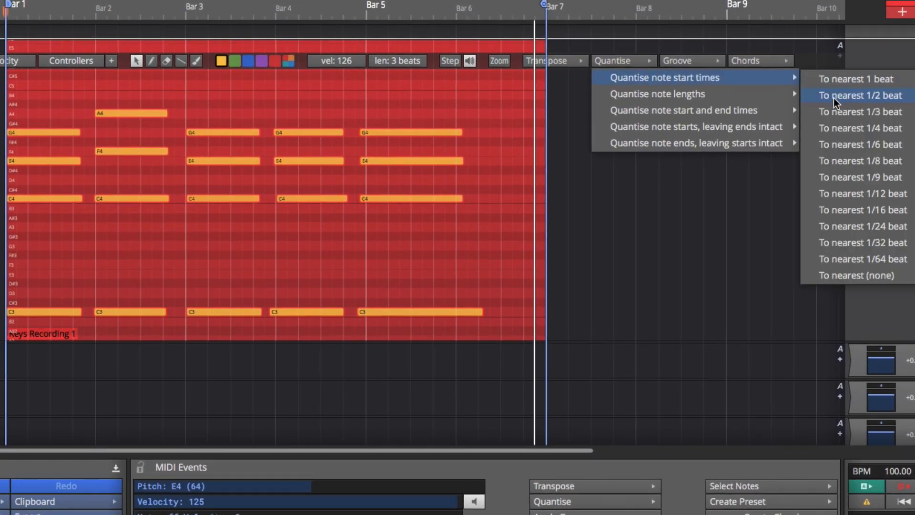
{"action": "left_click", "coordinate": [837, 83]}
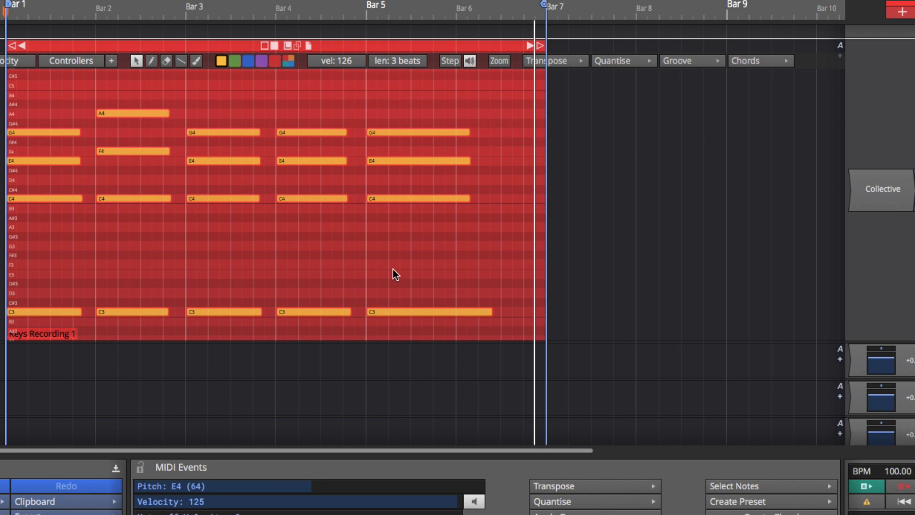
- Play back the quantised Keys clip from bar 1 and stop before bar 6
{"action": "key", "text": "space"}
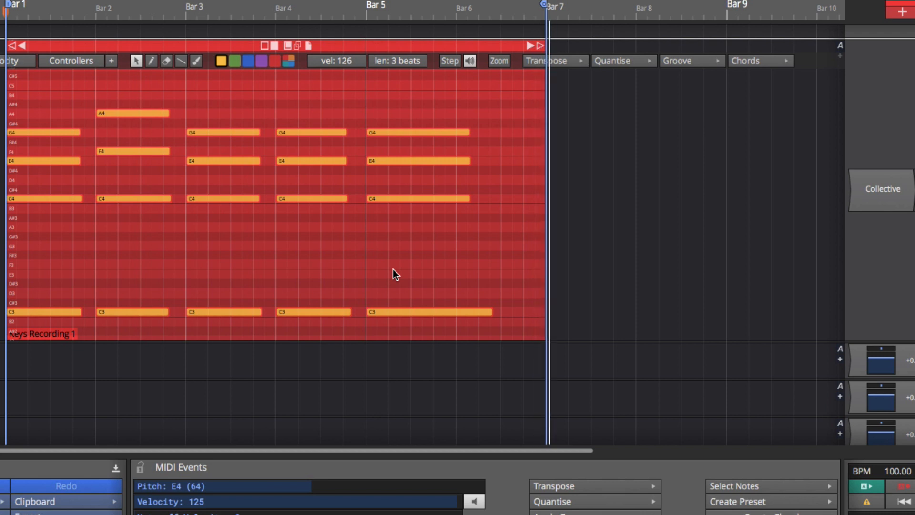
{"action": "key", "text": "space"}
{"action": "key", "text": "space"}
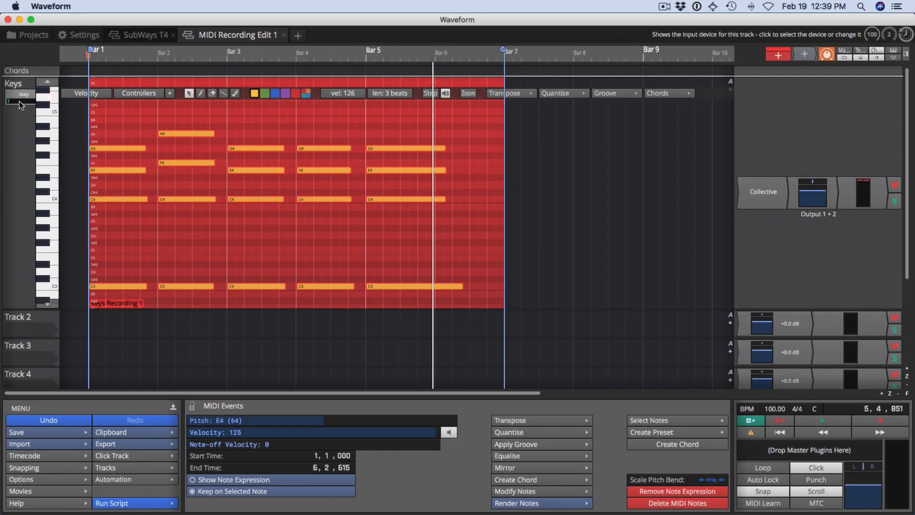
- Set the Xkey input to replace existing clips with newly recorded MIDI clips, and record over the Keys clip from bar 1 to just before bar 4
{"action": "left_click", "coordinate": [20, 101]}
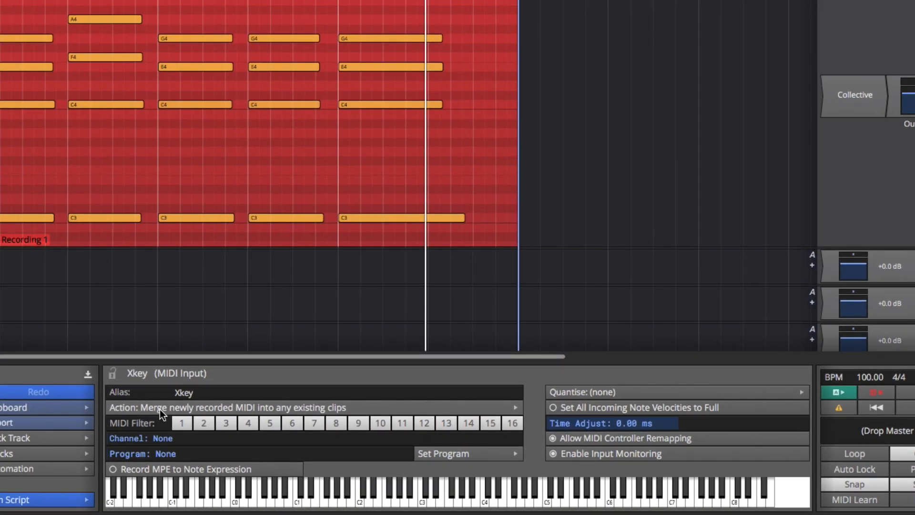
{"action": "left_click", "coordinate": [159, 407]}
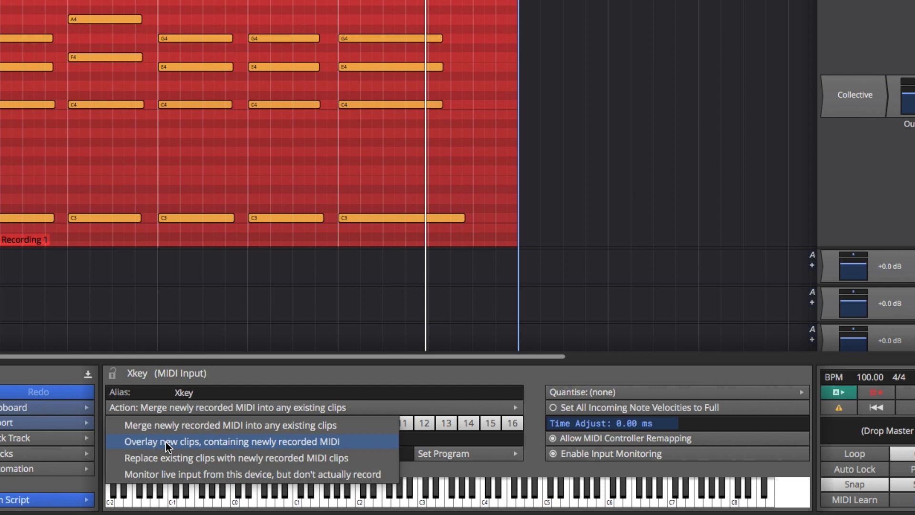
{"action": "left_click", "coordinate": [164, 457]}
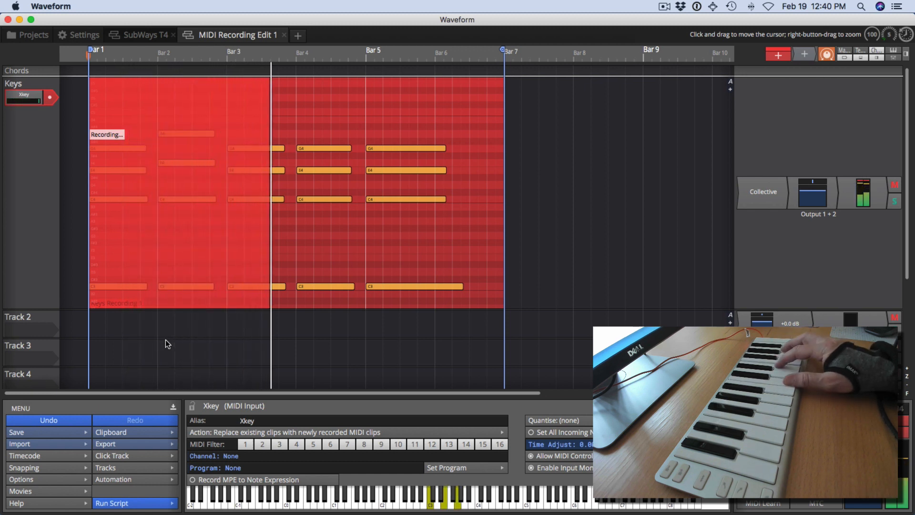
{"action": "key", "text": "space"}
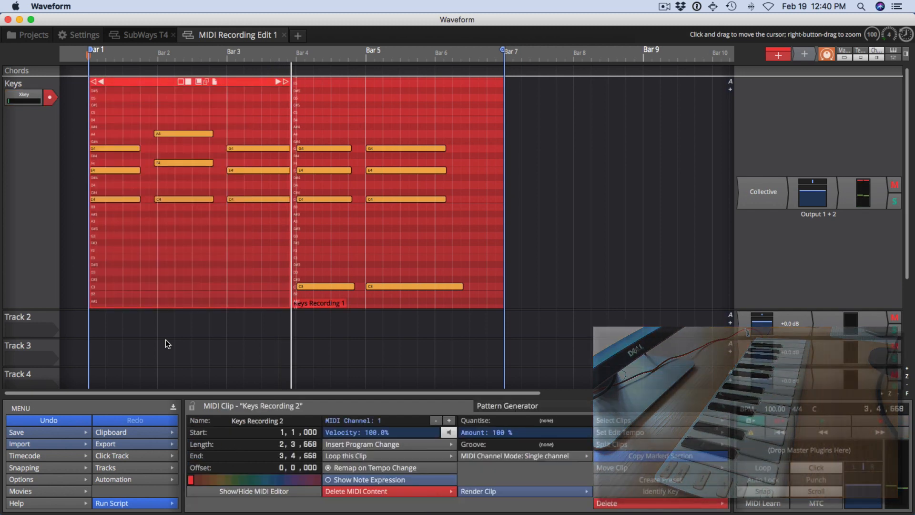
- Move the remaining Keys Recording 1 clip away from the replacement recording and undo the move
{"action": "double_click", "coordinate": [314, 174]}
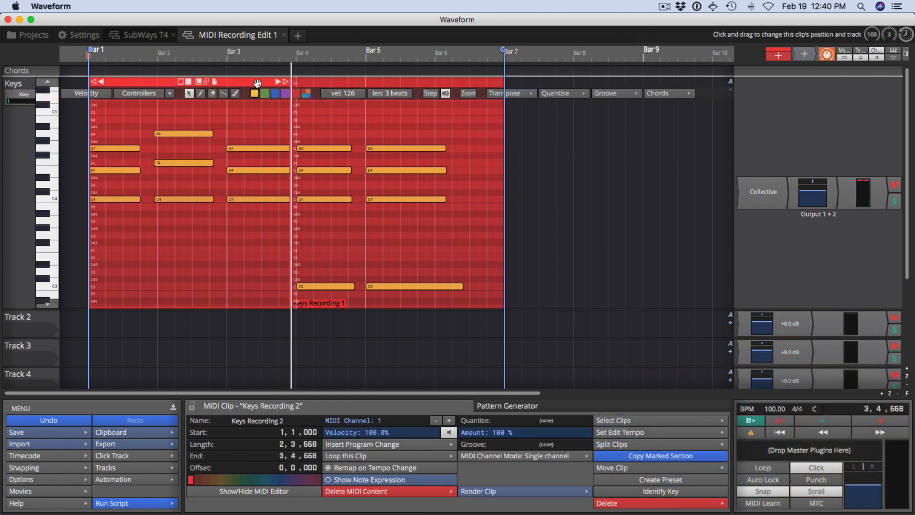
{"action": "left_click_drag", "start_coordinate": [314, 82], "coordinate": [481, 93]}
{"action": "key", "text": "super+z"}
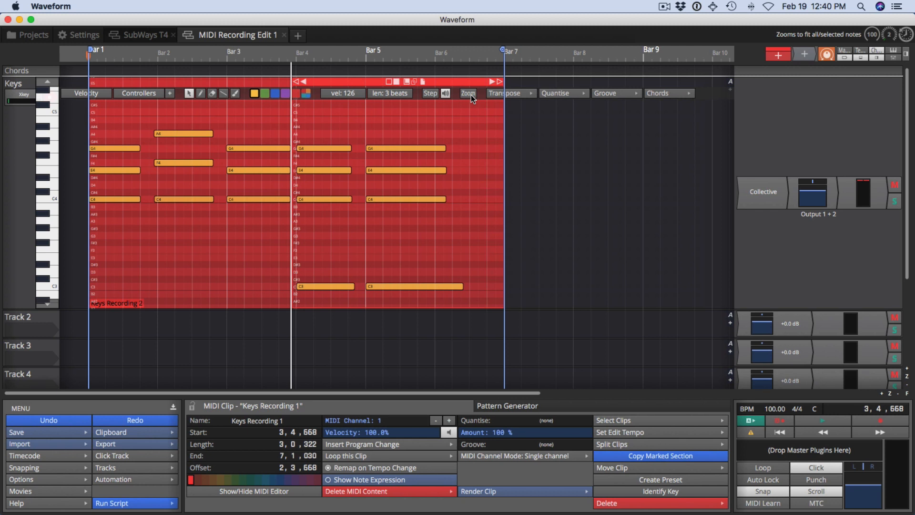
- Set the Xkey input's recording action back to merging newly recorded MIDI into any existing clips
{"action": "left_click", "coordinate": [23, 95]}
{"action": "left_click", "coordinate": [267, 435]}
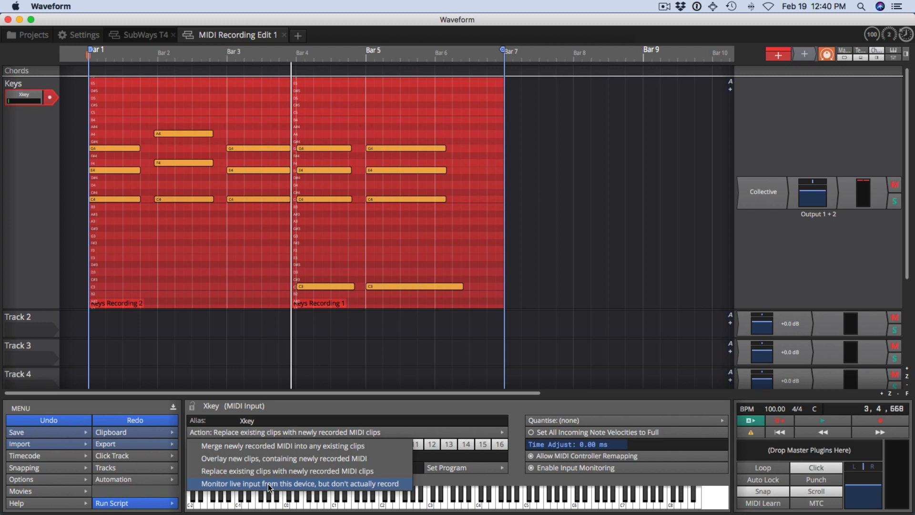
{"action": "left_click", "coordinate": [216, 448]}
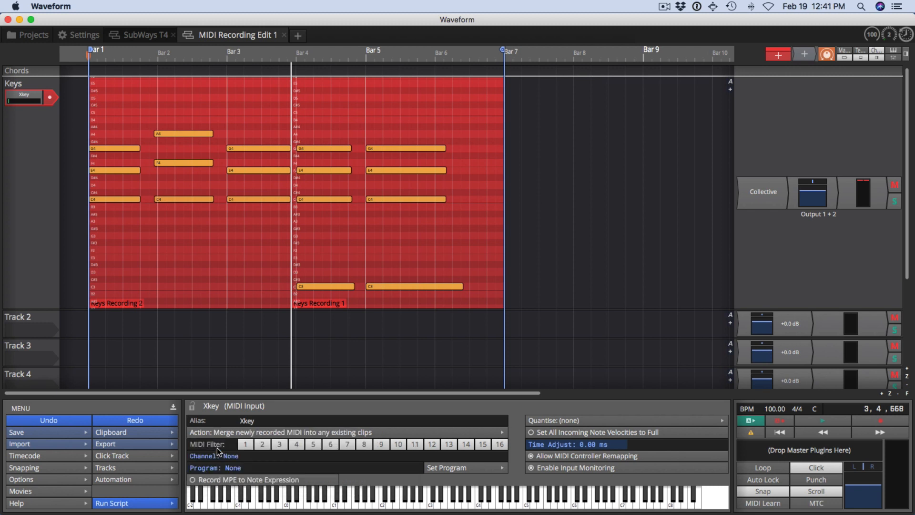
- Undo the replacement recording and all earlier note edits and recordings until the Keys track is empty
{"action": "mouse_move", "coordinate": [284, 98]}
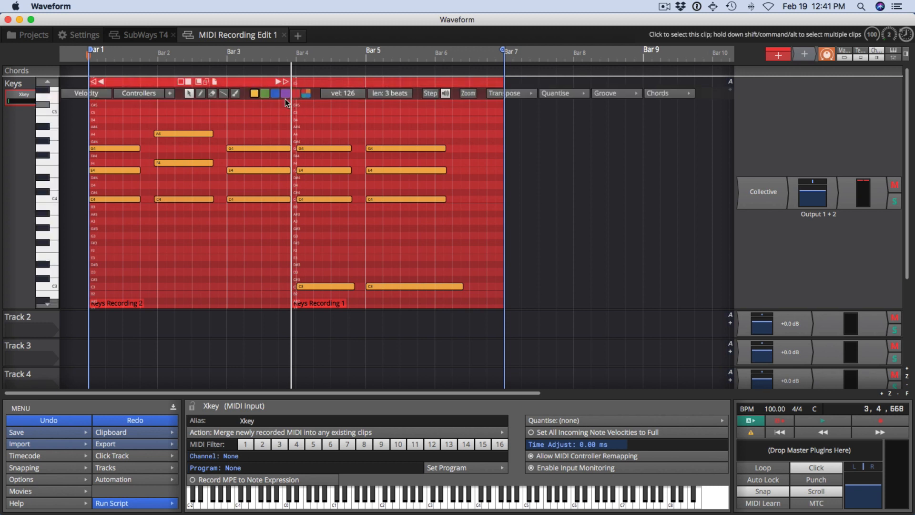
{"action": "key", "text": "super+z"}
{"action": "key", "text": "super+z"}
{"action": "key", "text": "super+z"}
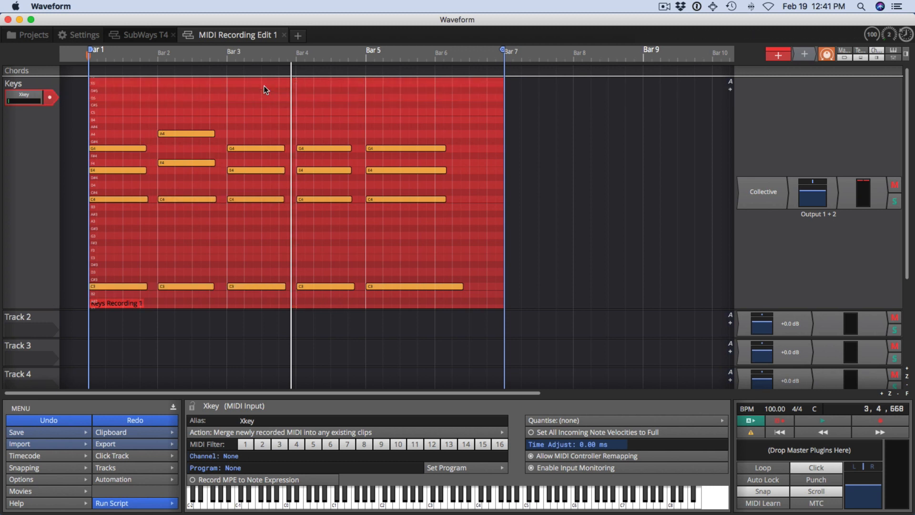
{"action": "key", "text": "super+z"}
{"action": "key", "text": "super+z"}
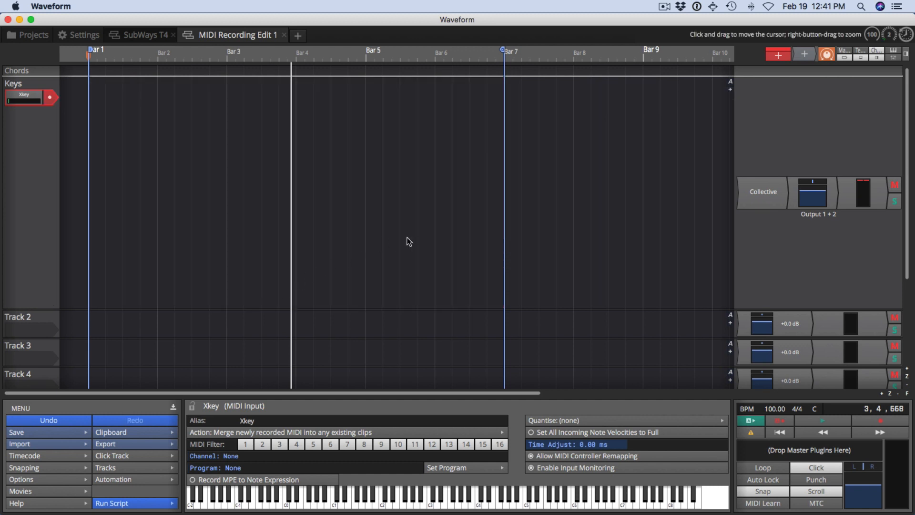
- Set the Xkey MIDI input's quantise option to 1 beat
{"action": "left_click", "coordinate": [555, 419]}
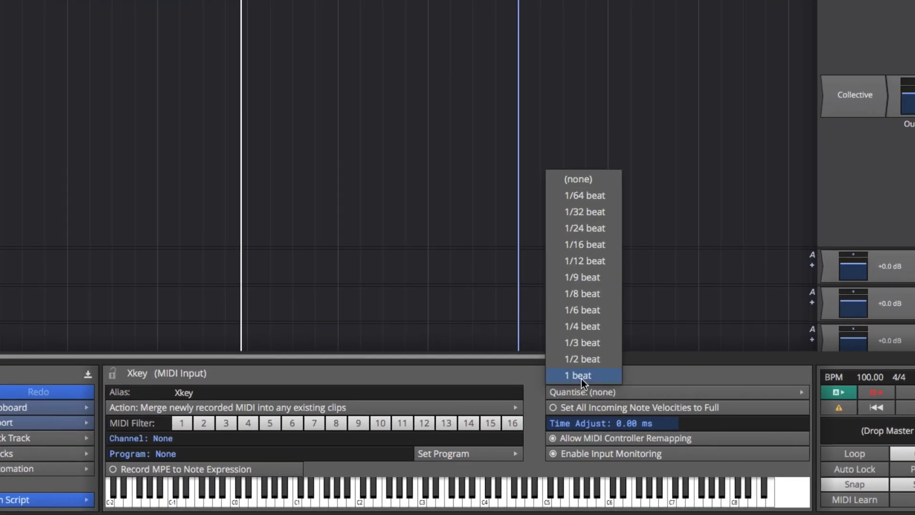
{"action": "left_click", "coordinate": [581, 376]}
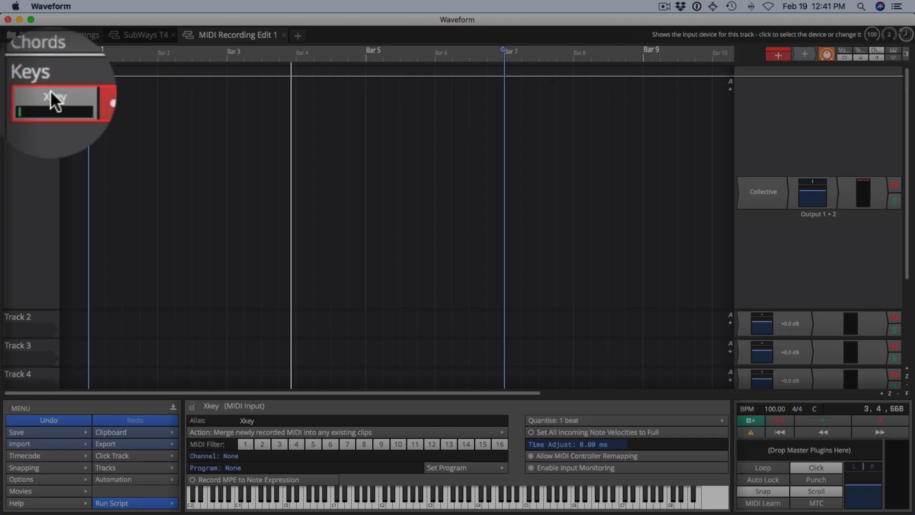
{"action": "left_click", "coordinate": [26, 98]}
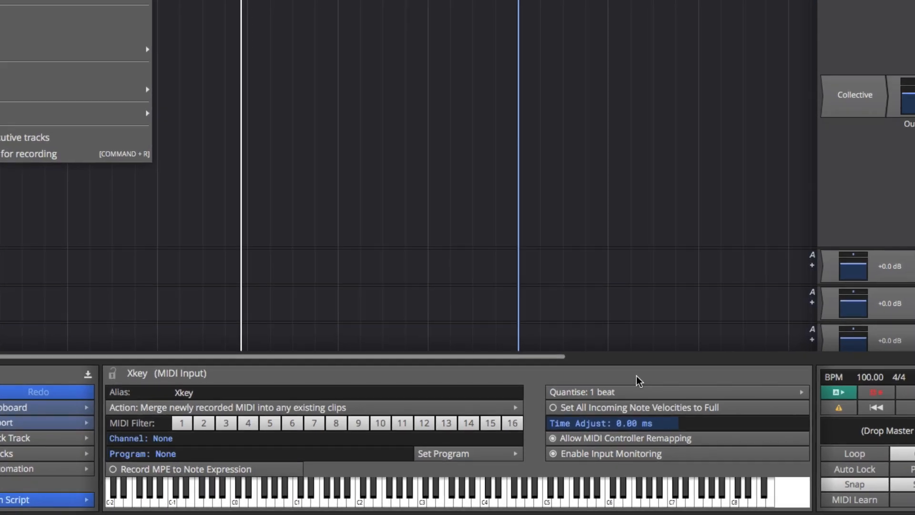
{"action": "left_click", "coordinate": [620, 395]}
{"action": "left_click", "coordinate": [620, 396]}
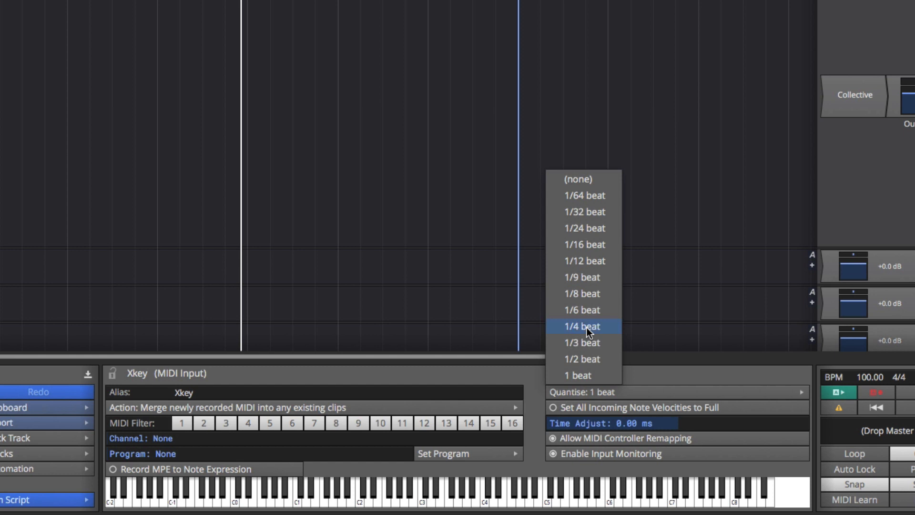
{"action": "left_click", "coordinate": [589, 372]}
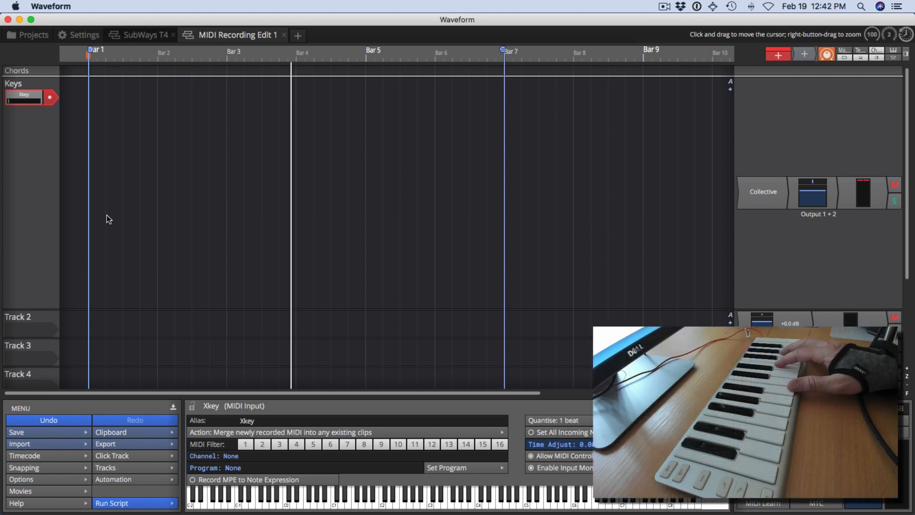
- Record a chord passage from the Xkey onto the Keys track, from about bar 4 to just past bar 9
{"action": "key", "text": "r"}
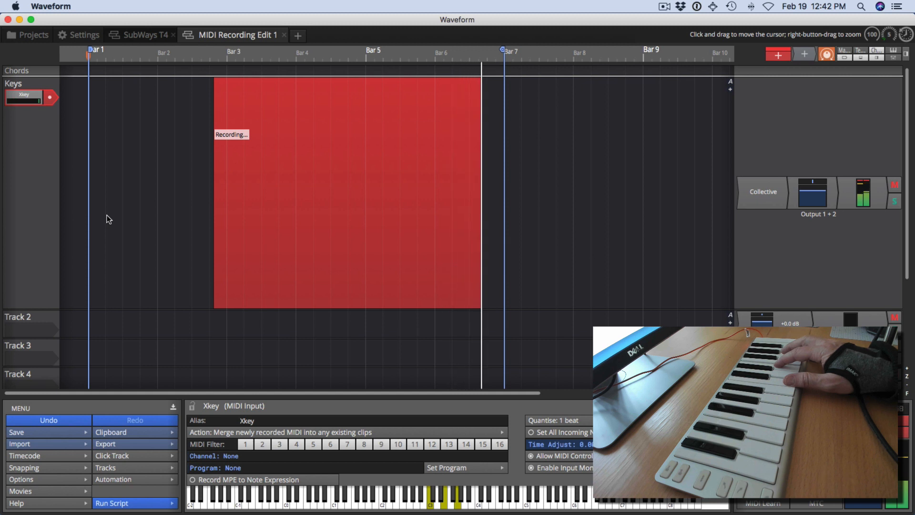
{"action": "key", "text": "space"}
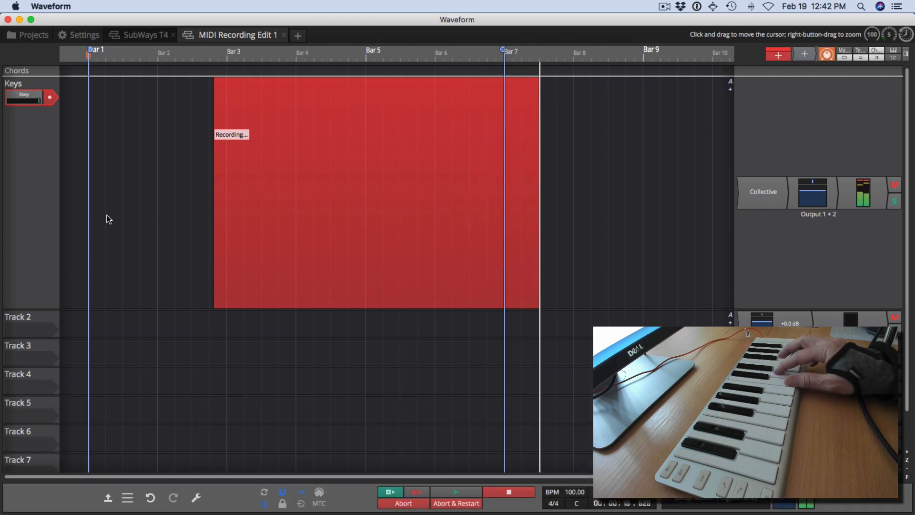
{"action": "key", "text": "F11"}
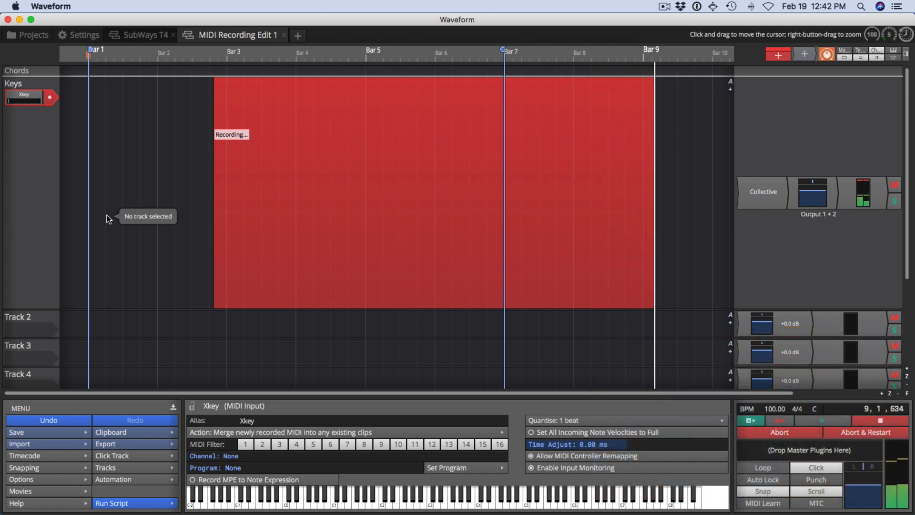
{"action": "key", "text": "space"}
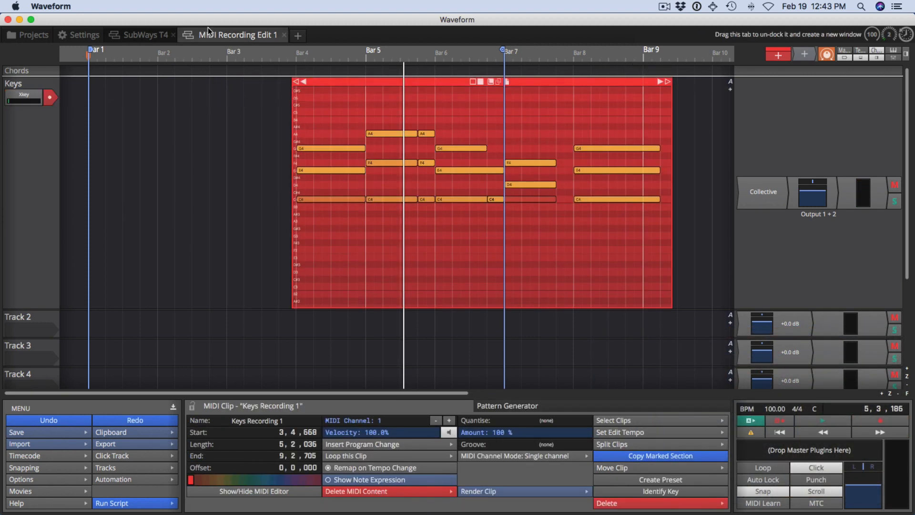
- Play back the recorded Keys clip from between bars 3 and 4 through to its end
{"action": "left_click", "coordinate": [269, 64]}
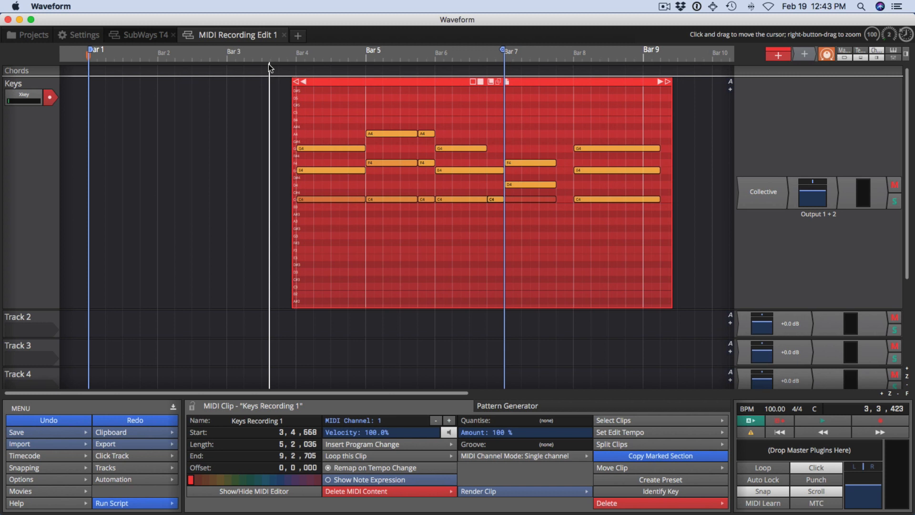
{"action": "key", "text": "space"}
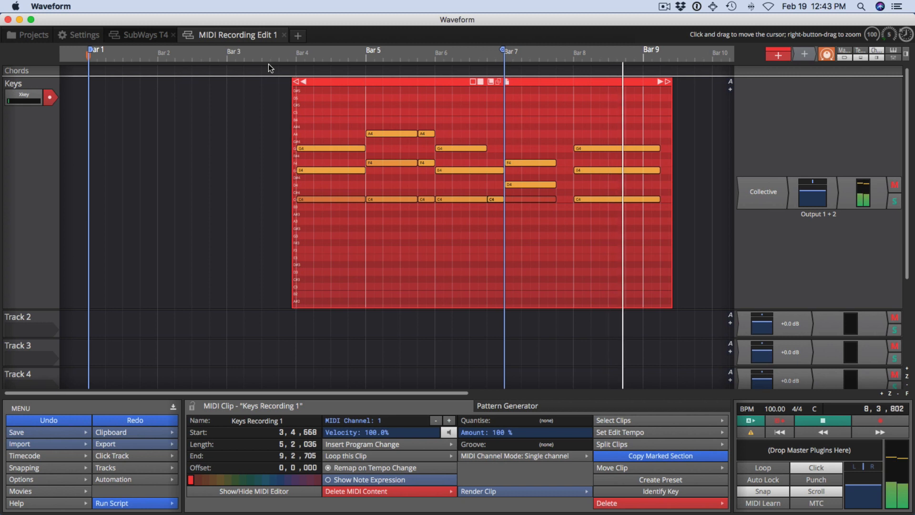
{"action": "key", "text": "space"}
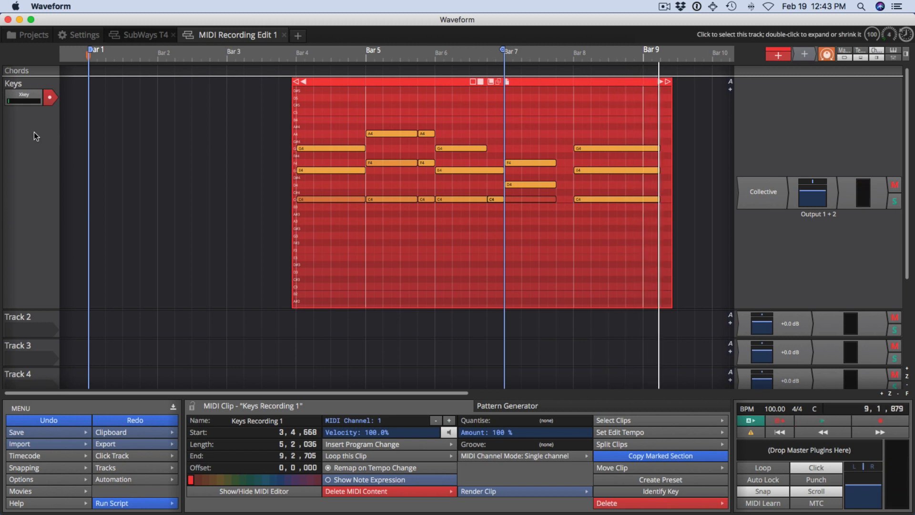
- Set the Xkey MIDI input's quantise option back to (none)
{"action": "left_click", "coordinate": [23, 98]}
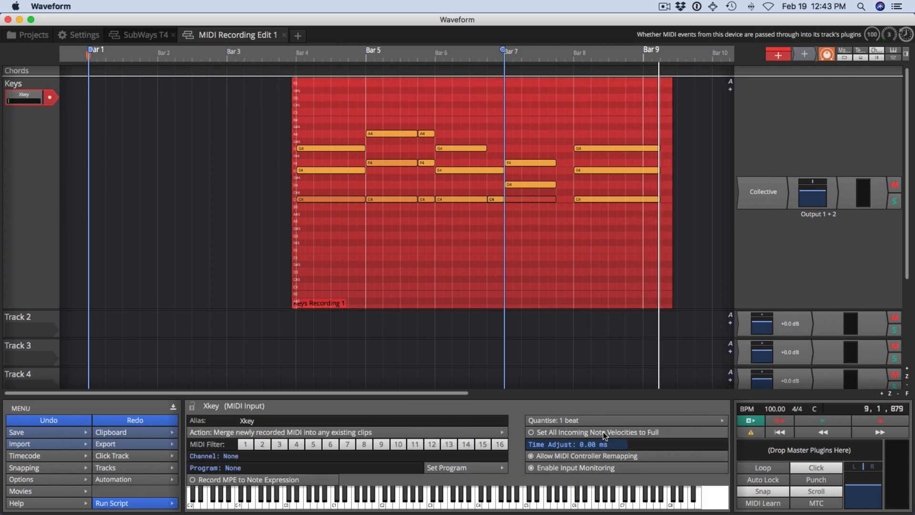
{"action": "left_click", "coordinate": [596, 421]}
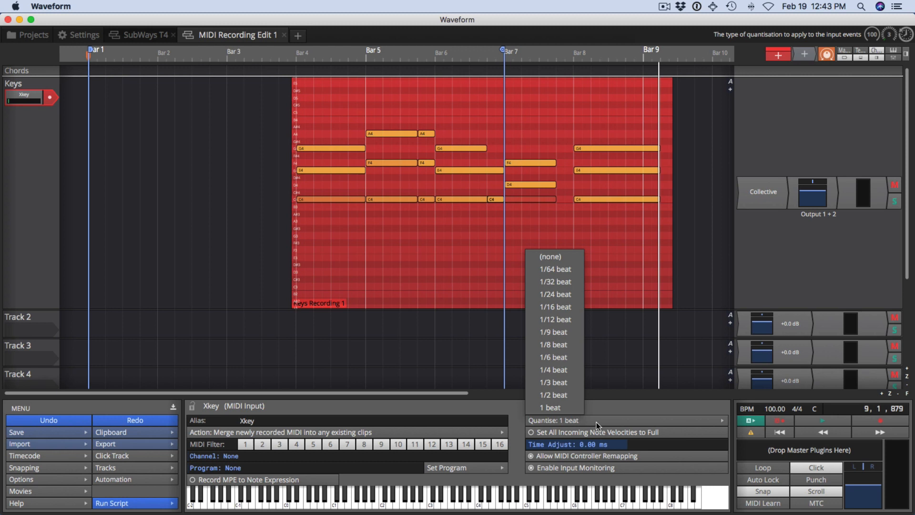
{"action": "left_click", "coordinate": [567, 253]}
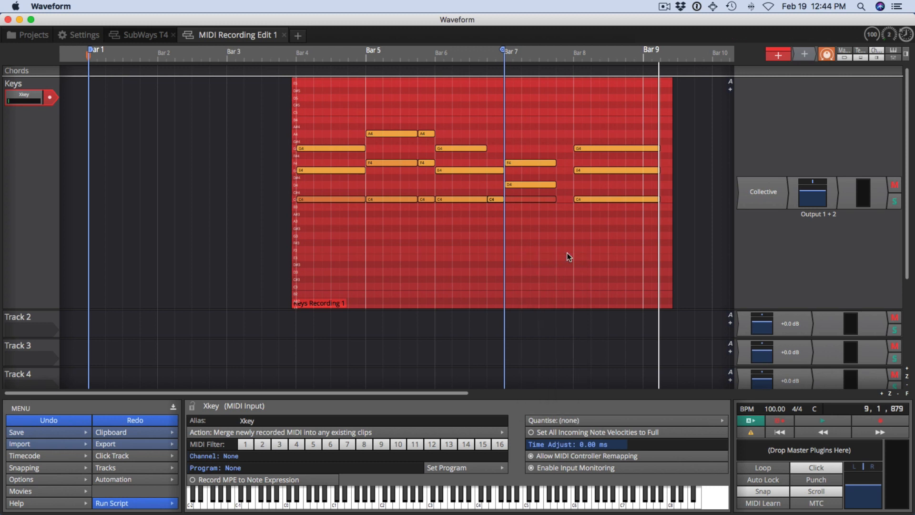